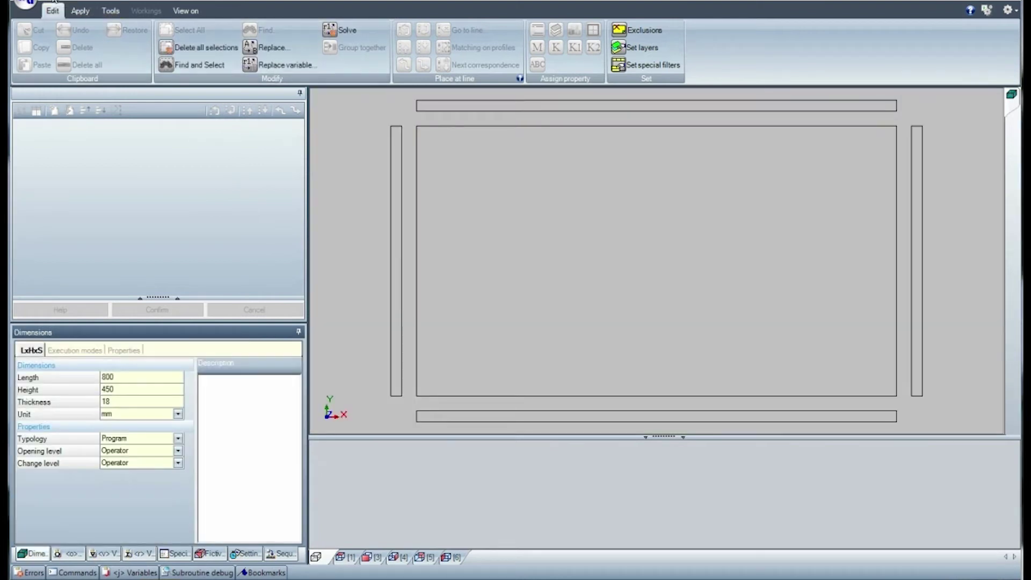
# - In the Variables grid, set r0 to 12 named 'diameter' and r1 to 32
pyautogui.click(143, 554)
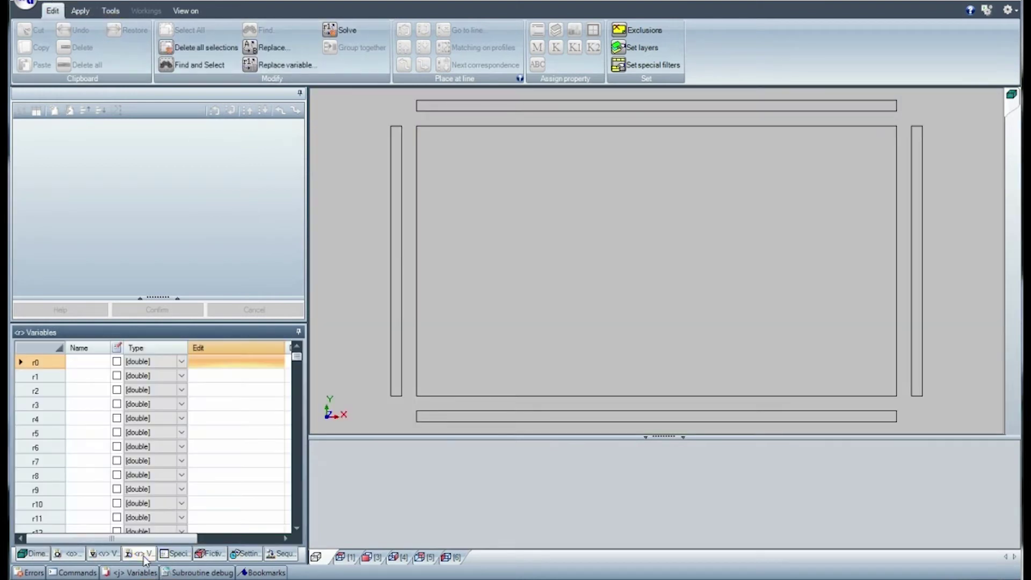
pyautogui.click(215, 361)
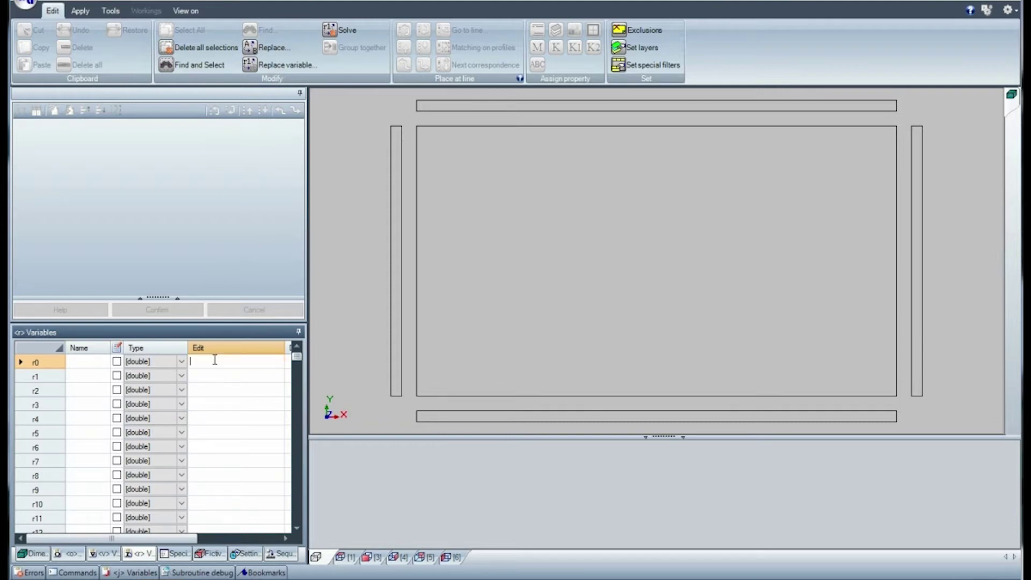
pyautogui.write('12')
pyautogui.click(74, 365)
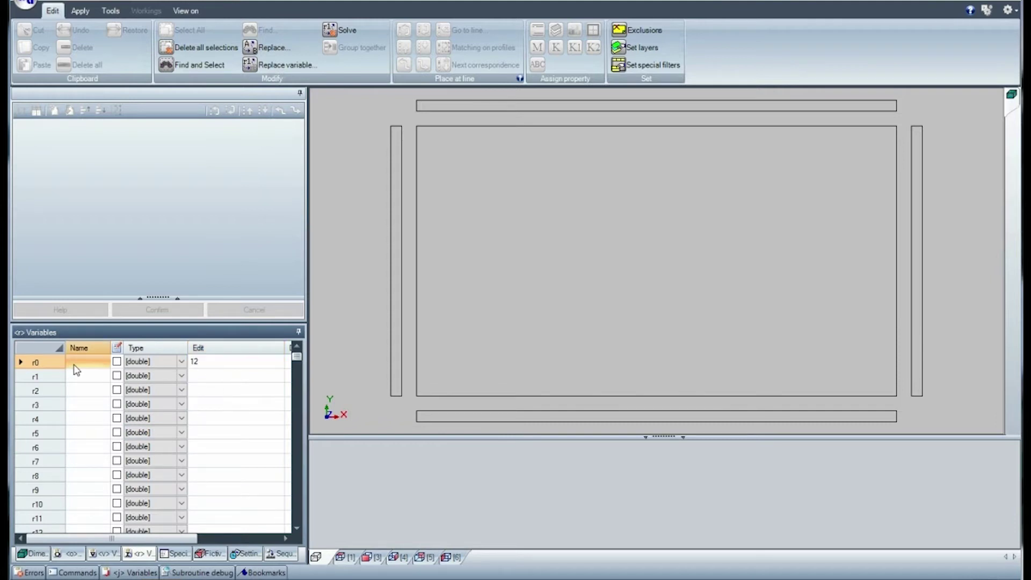
pyautogui.write('diameter')
pyautogui.click(217, 376)
pyautogui.write('32')
pyautogui.click(83, 375)
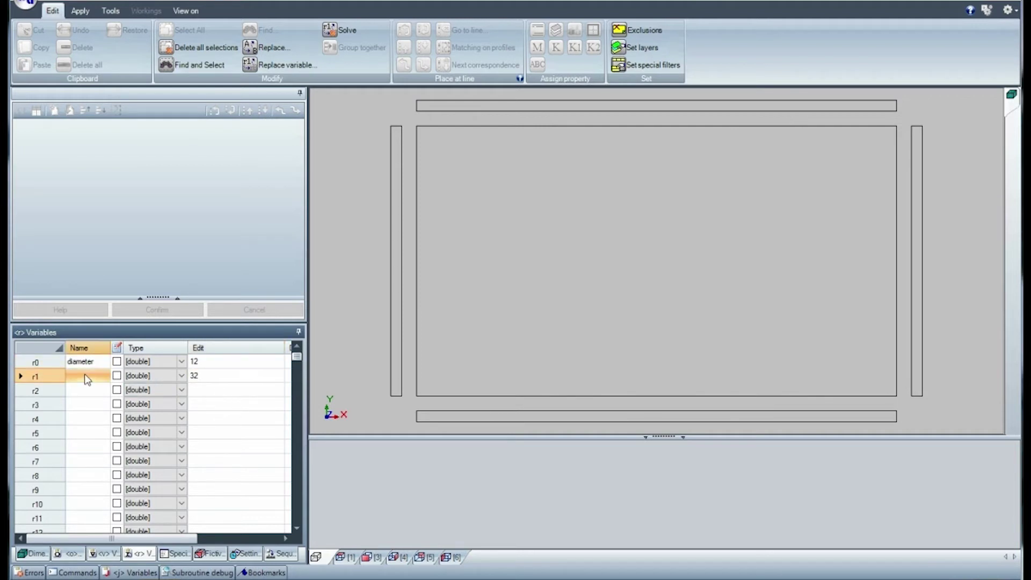
# - Name variable r1 'step', then add a Hole working to the panel face
pyautogui.write('step')
pyautogui.click(568, 327)
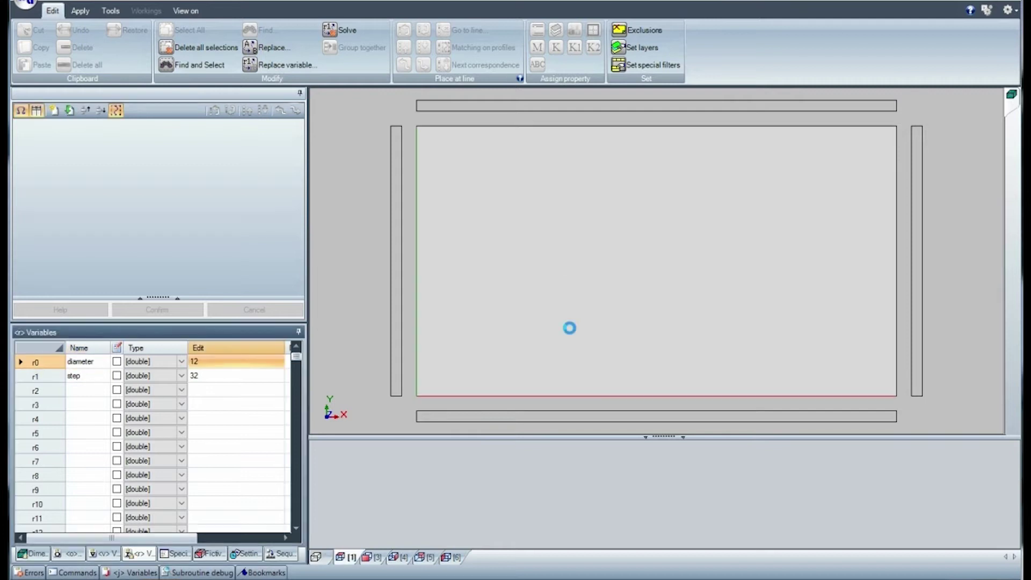
pyautogui.click(146, 11)
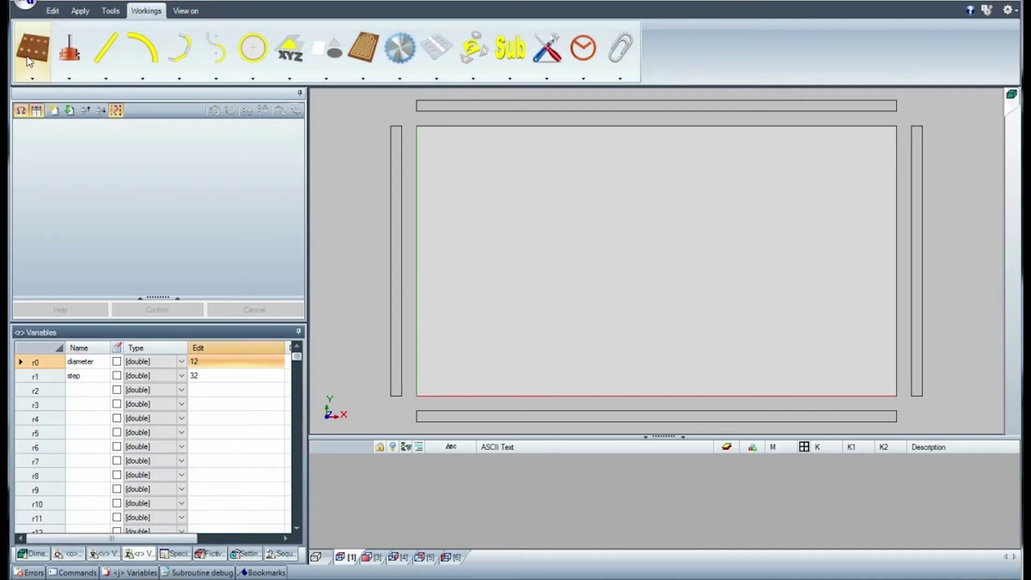
pyautogui.click(28, 59)
pyautogui.click(39, 112)
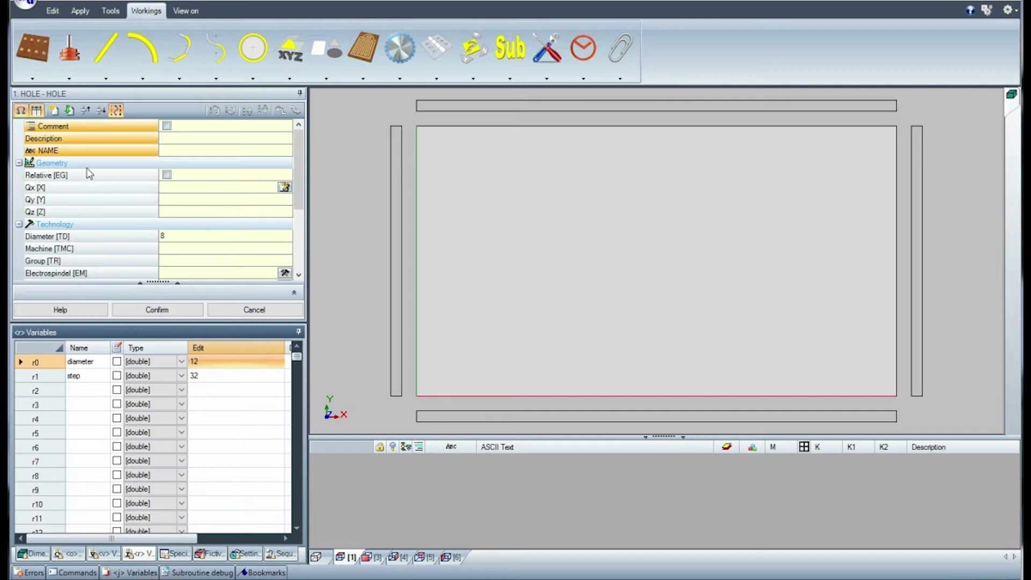
# - Place the hole at X50 Y50, depth -8, with diameter taken from variable r0 (diameter)
pyautogui.click(197, 188)
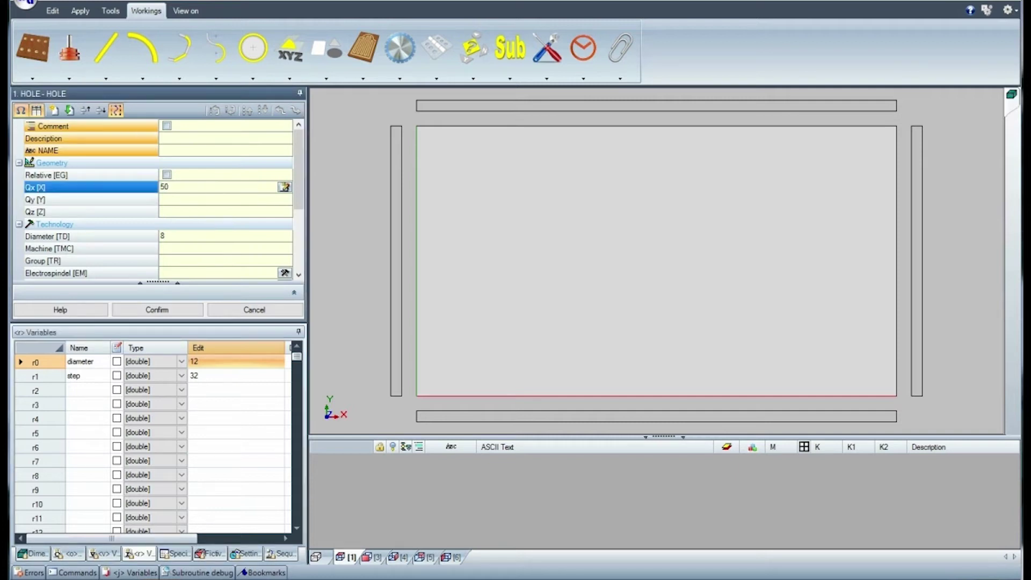
pyautogui.press('Return')
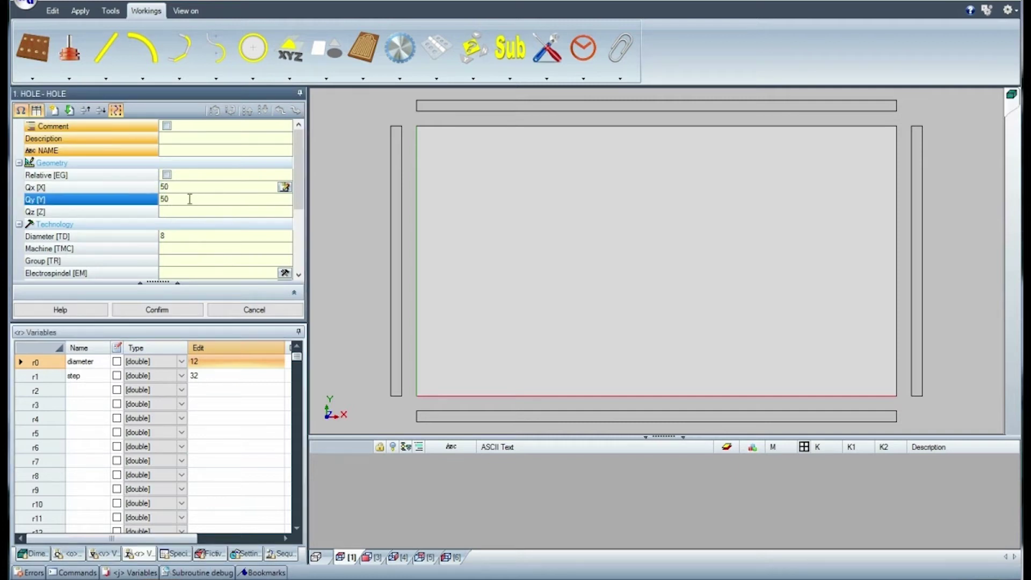
pyautogui.press('Return')
pyautogui.click(177, 236)
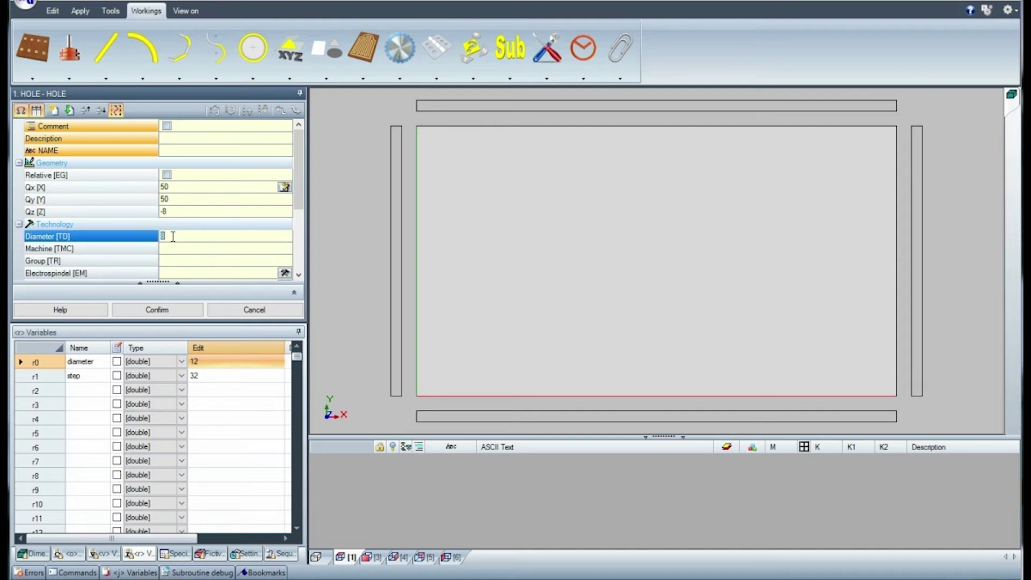
pyautogui.rightClick(172, 237)
pyautogui.click(197, 287)
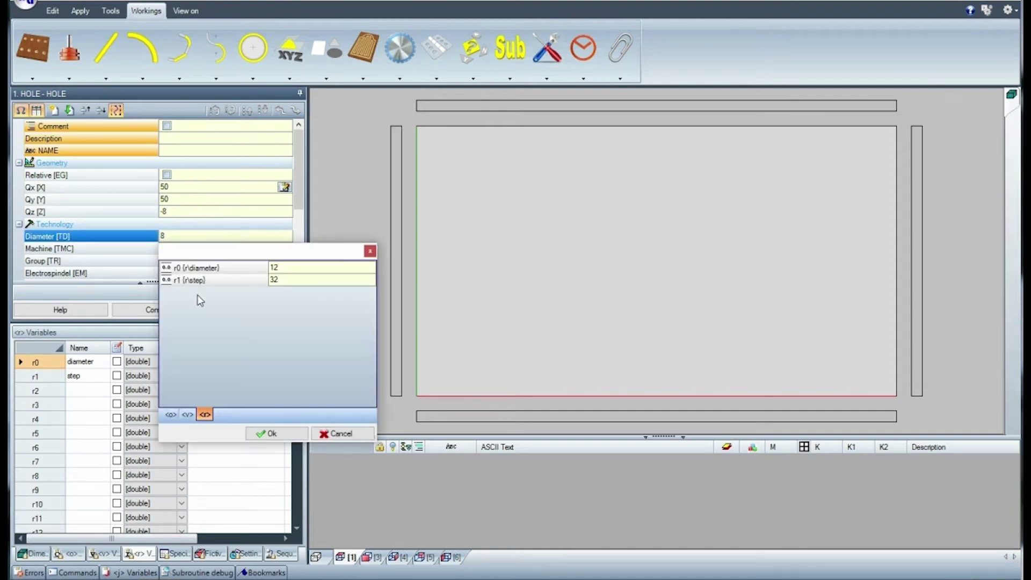
pyautogui.click(244, 269)
pyautogui.doubleClick(220, 271)
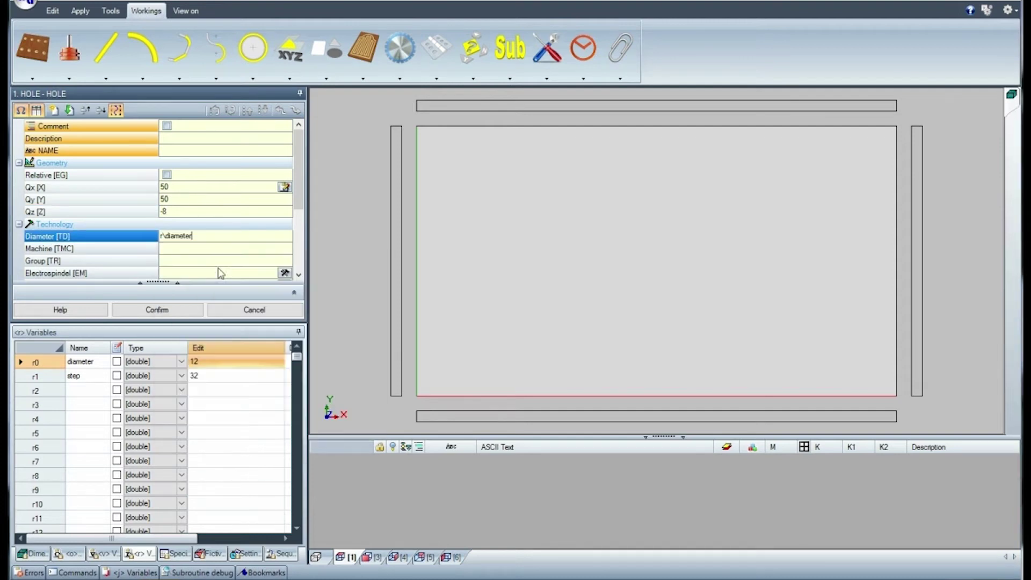
pyautogui.click(158, 310)
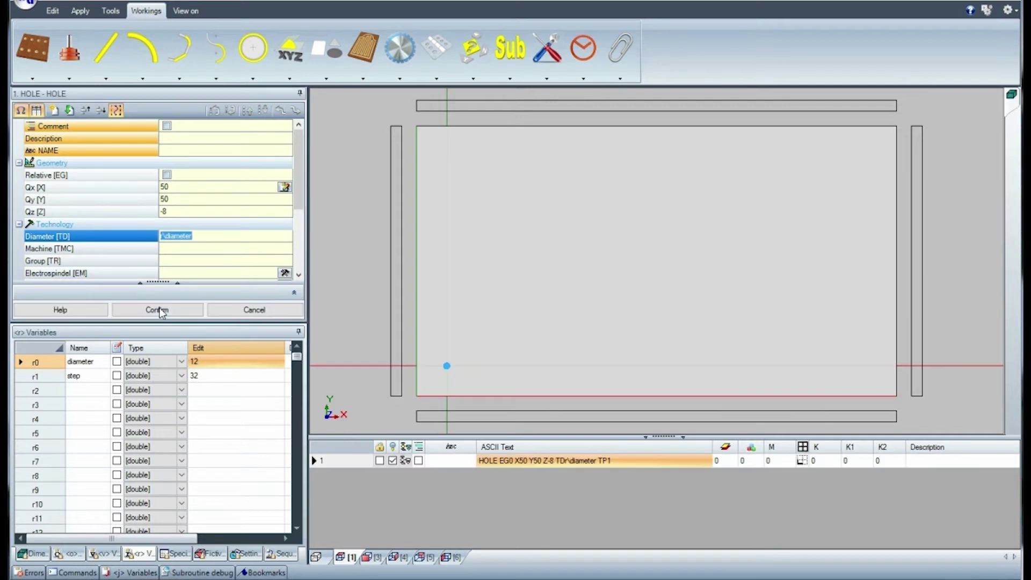
# - Duplicate the hole at Y80, then box-select both left-edge holes
pyautogui.click(54, 111)
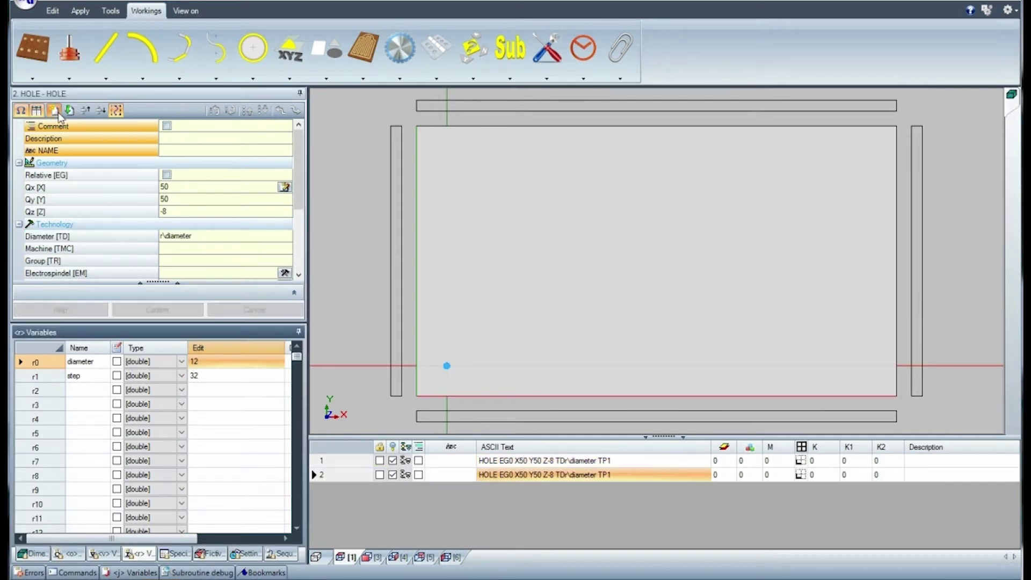
pyautogui.click(177, 198)
pyautogui.write('80')
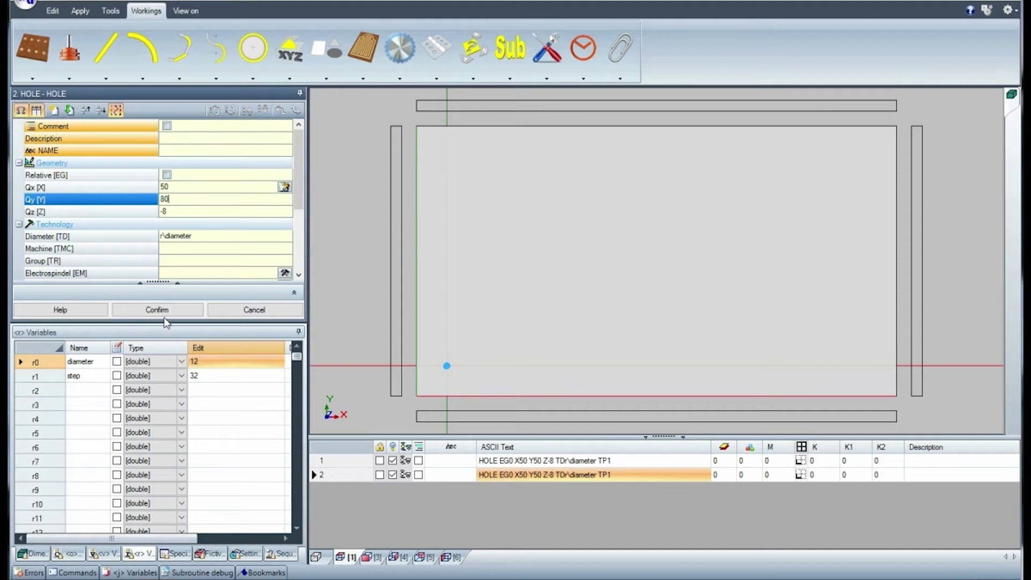
pyautogui.click(167, 311)
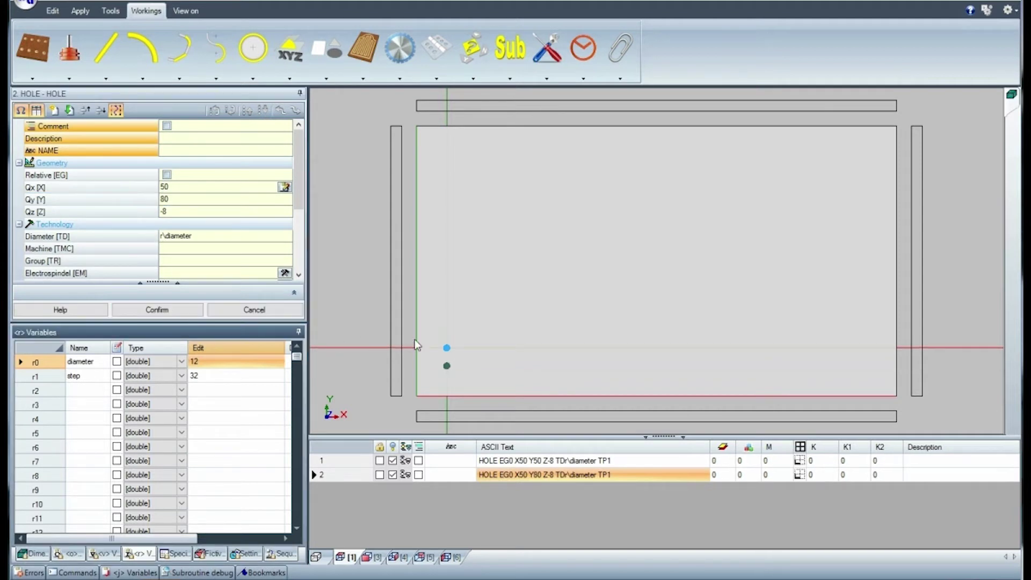
pyautogui.moveTo(427, 340); pyautogui.dragTo(472, 393)
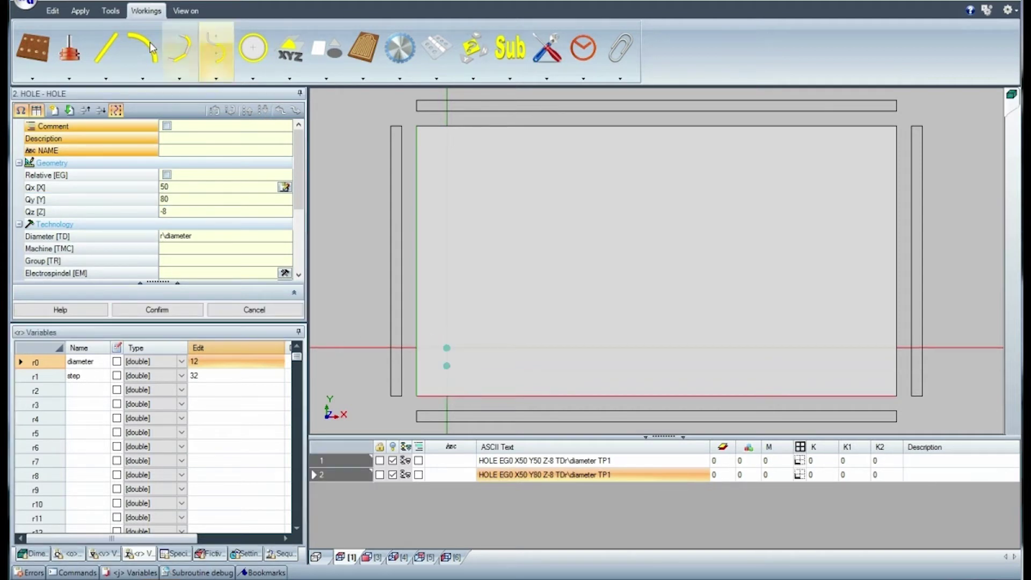
# - Mirror copies of both holes across the vertical axis lf/2
pyautogui.click(110, 11)
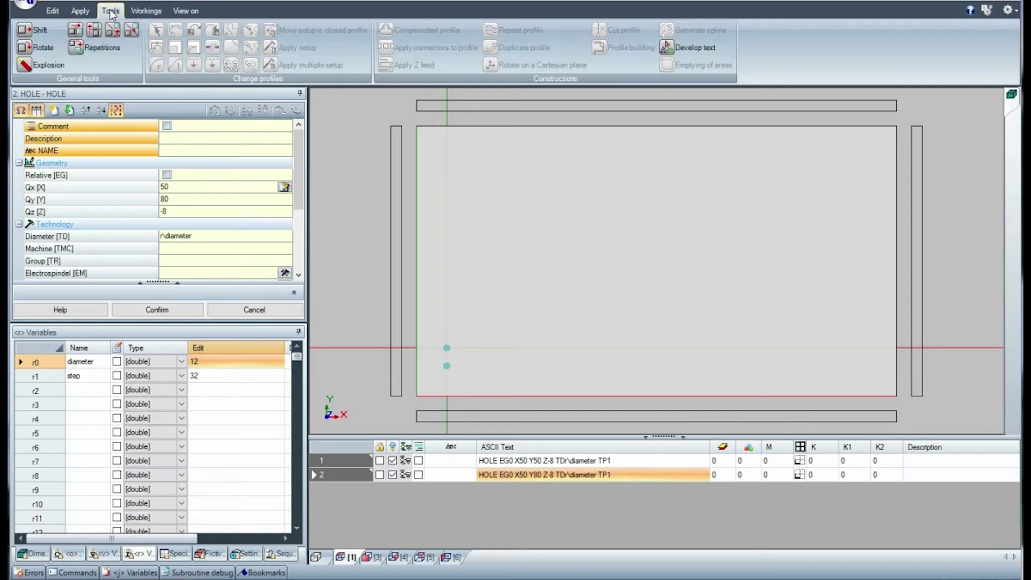
pyautogui.click(76, 30)
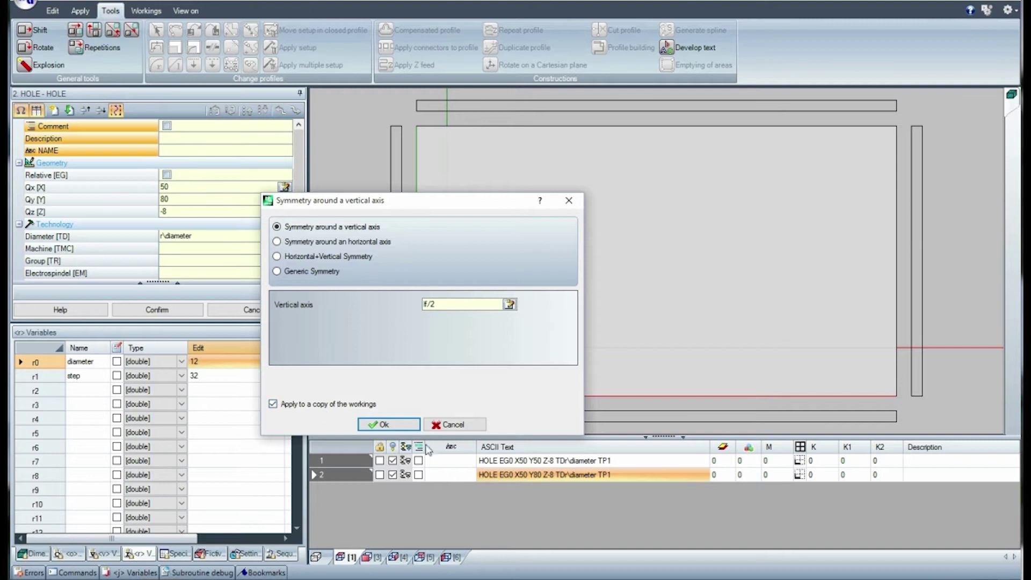
pyautogui.click(404, 424)
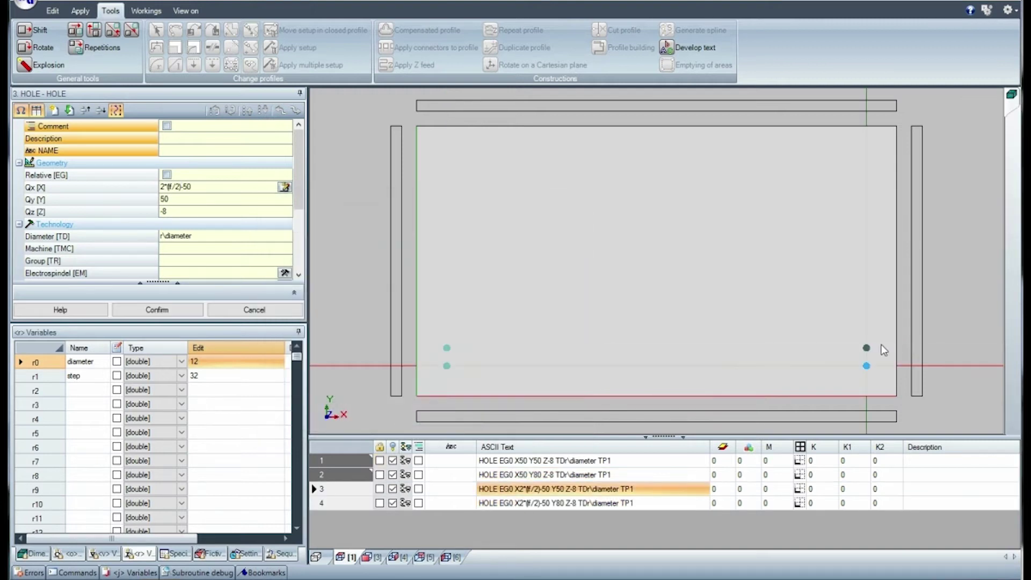
# - Inspect the X formulas of the two mirrored holes near the right edge
pyautogui.click(866, 367)
pyautogui.click(205, 187)
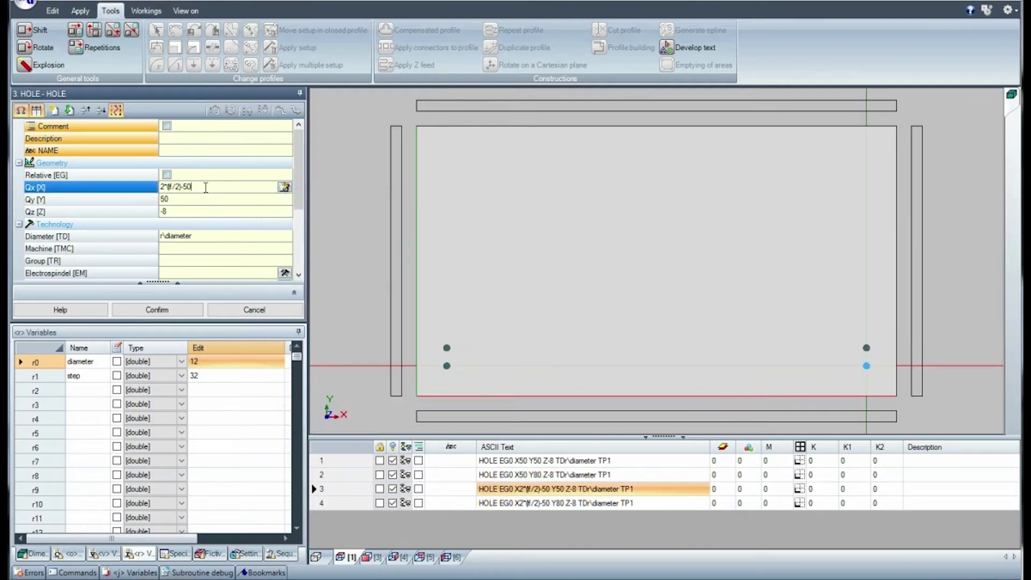
pyautogui.click(866, 349)
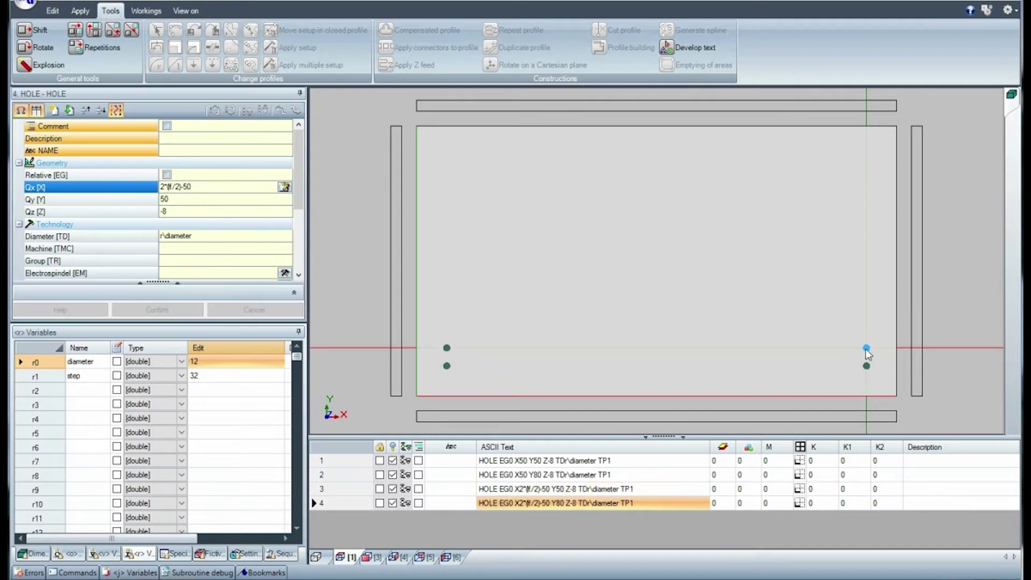
pyautogui.click(200, 186)
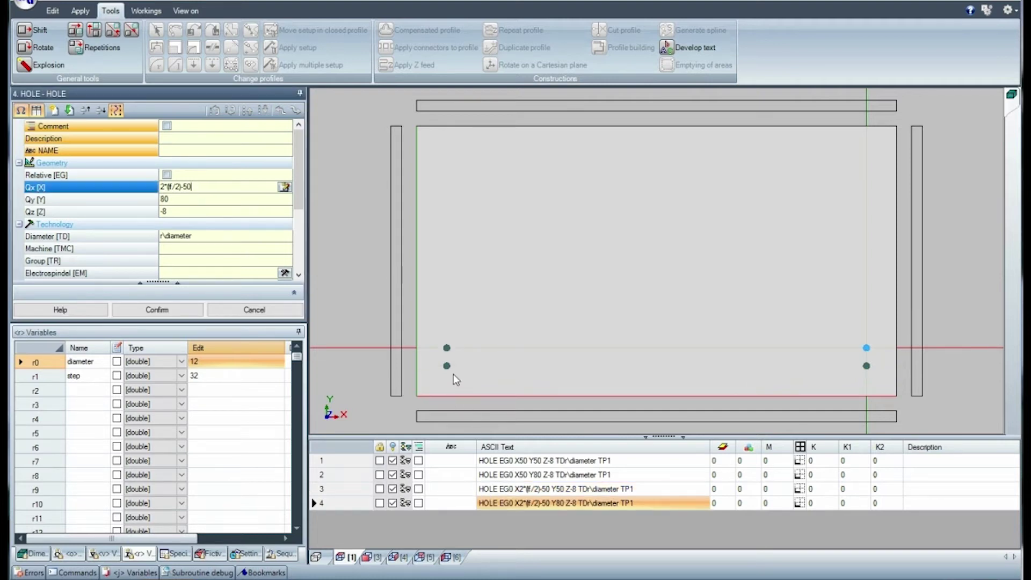
# - Mirror copies of all four holes across the panel's horizontal centre axis
pyautogui.moveTo(428, 332); pyautogui.dragTo(907, 394)
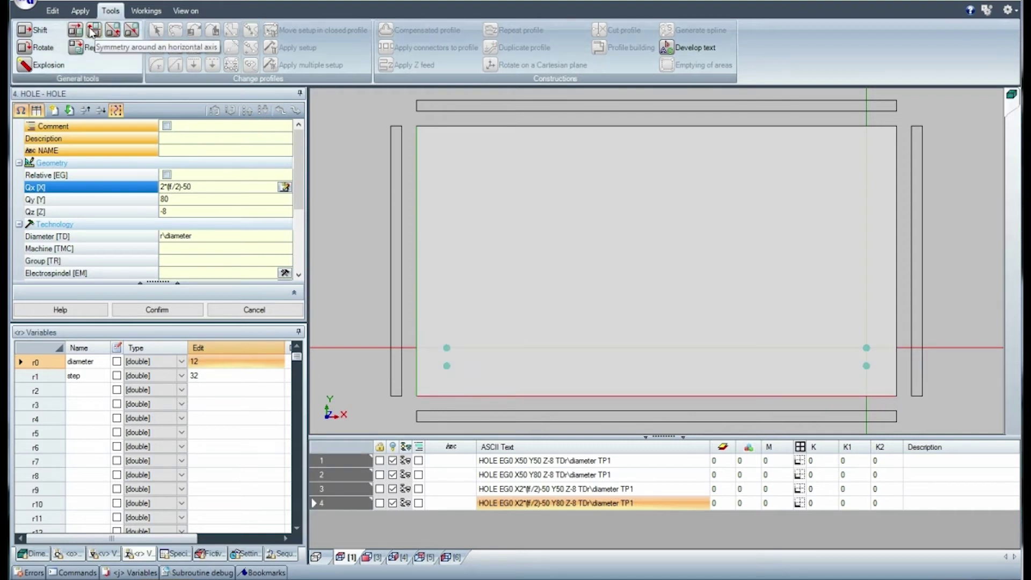
pyautogui.click(93, 31)
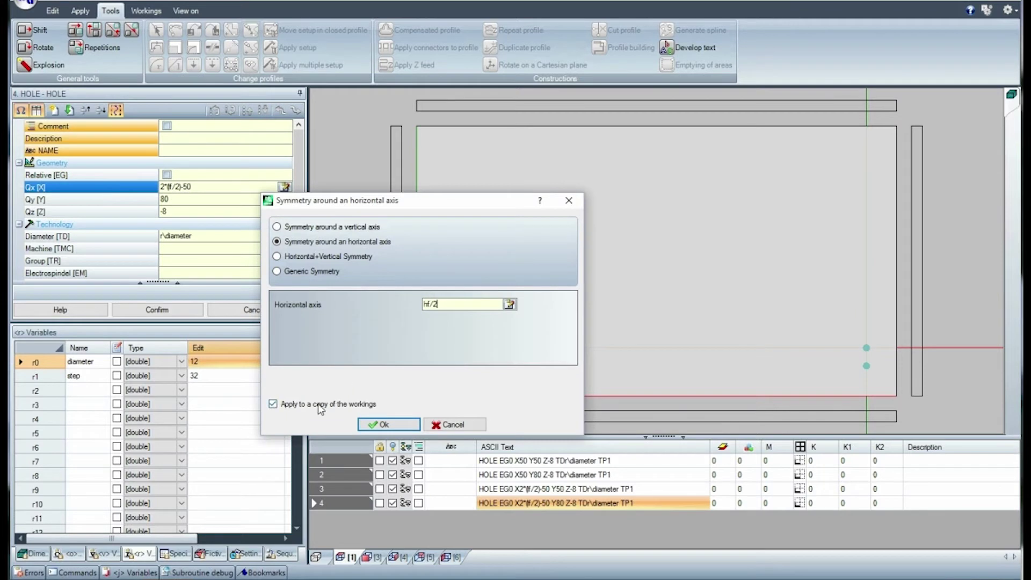
pyautogui.click(395, 426)
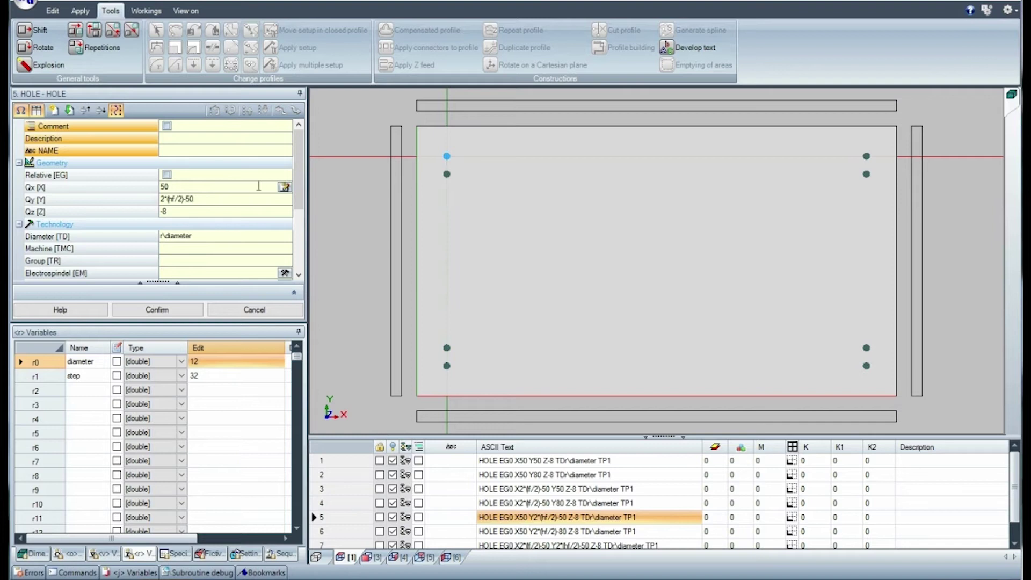
# - Check the Y position formulas of the mirrored top holes, e.g. 2*(hf/2)-50
pyautogui.click(210, 200)
pyautogui.click(866, 158)
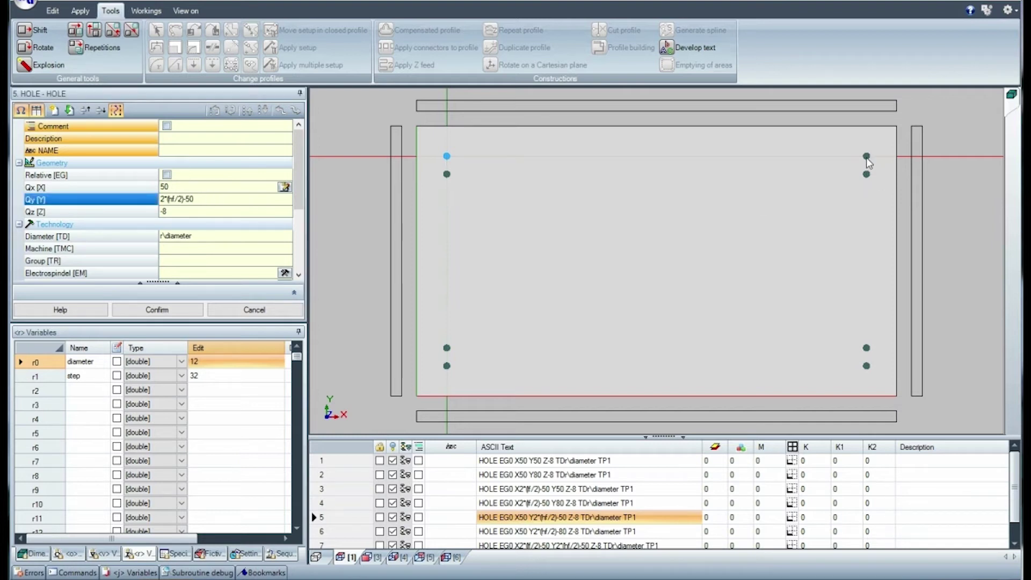
pyautogui.click(200, 201)
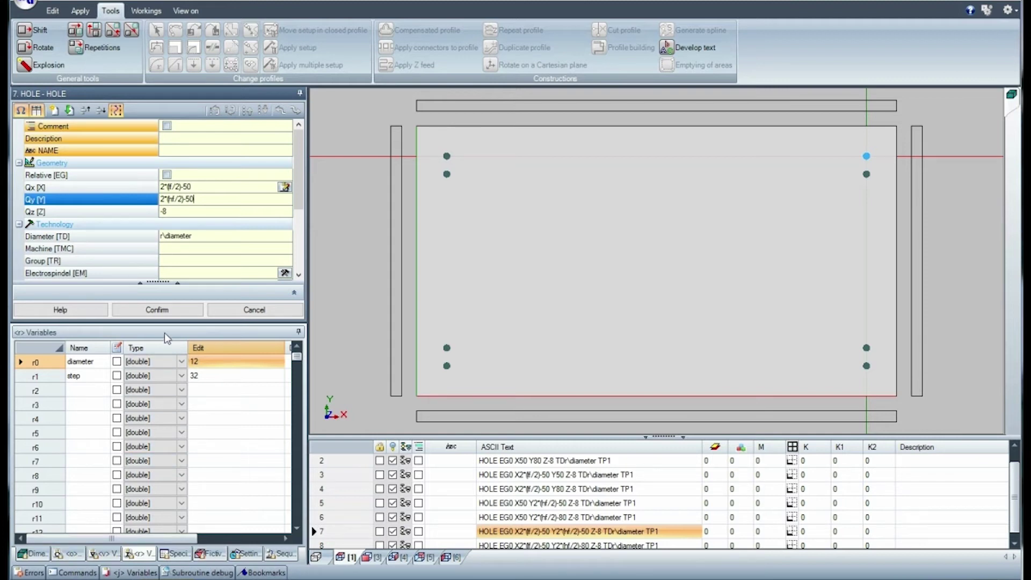
# - Change the panel Length from 800 to 1000 and check the top-right corner hole
pyautogui.click(145, 334)
pyautogui.click(36, 554)
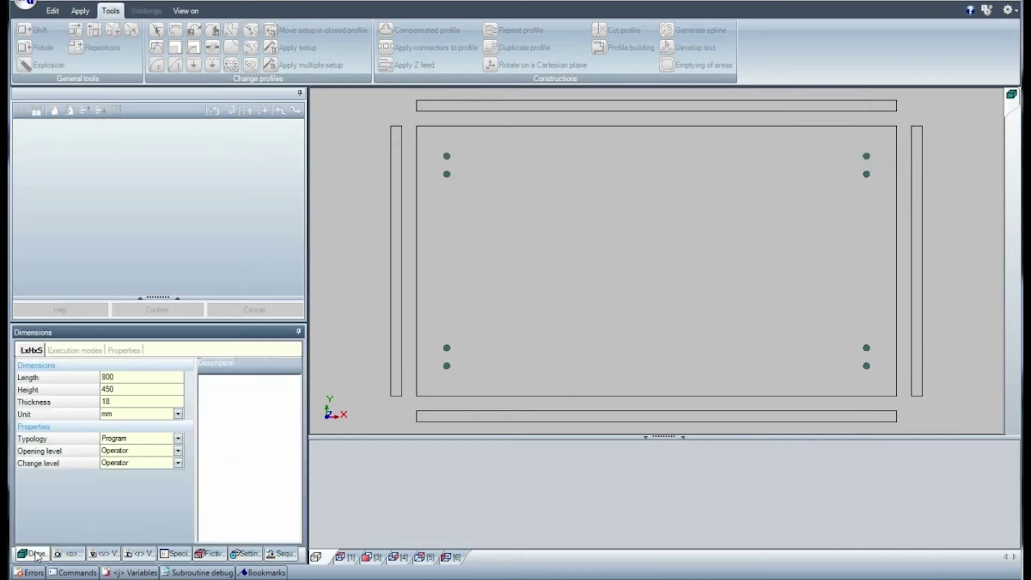
pyautogui.click(127, 377)
pyautogui.write('1000')
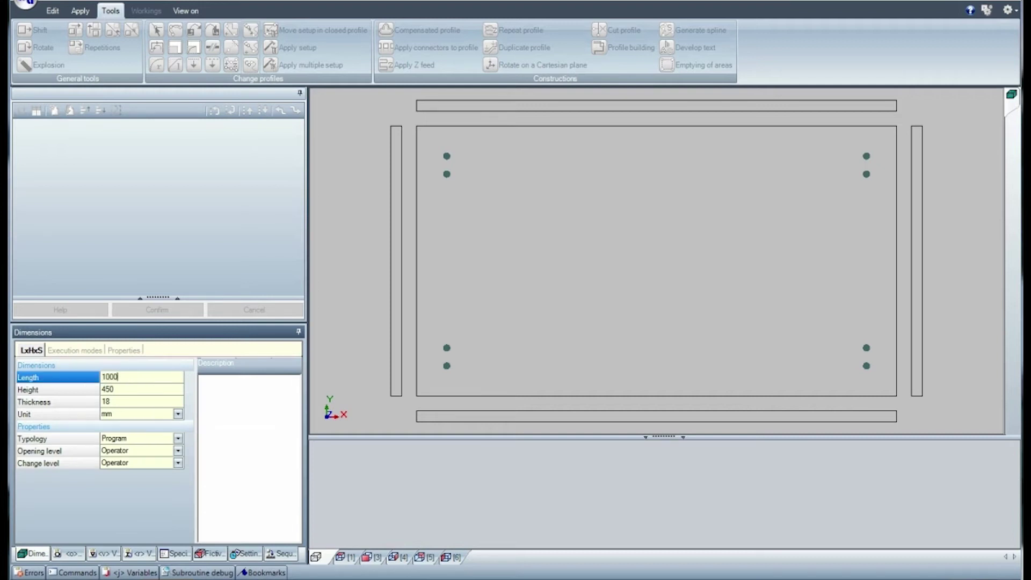
pyautogui.press('Return')
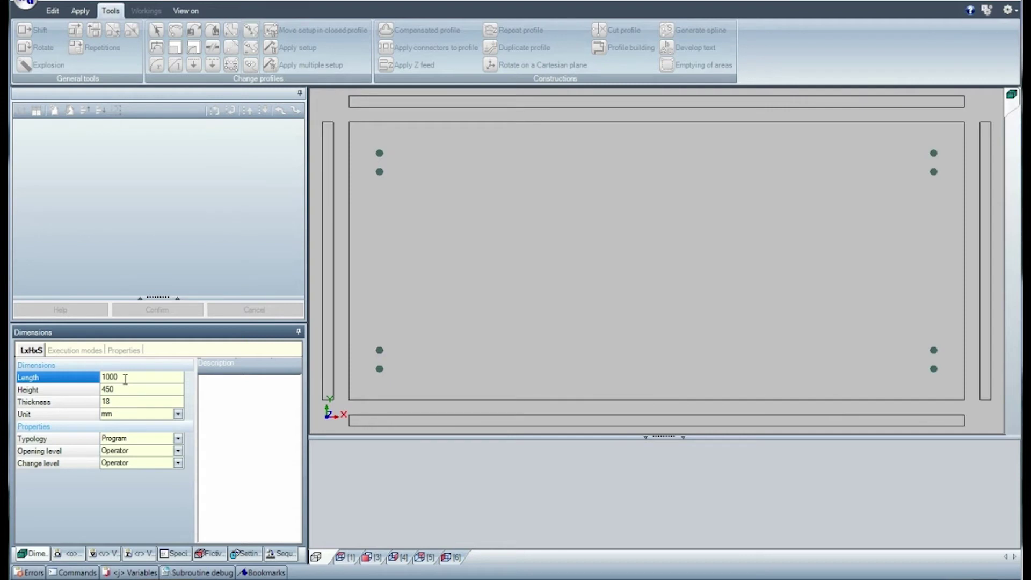
pyautogui.click(775, 313)
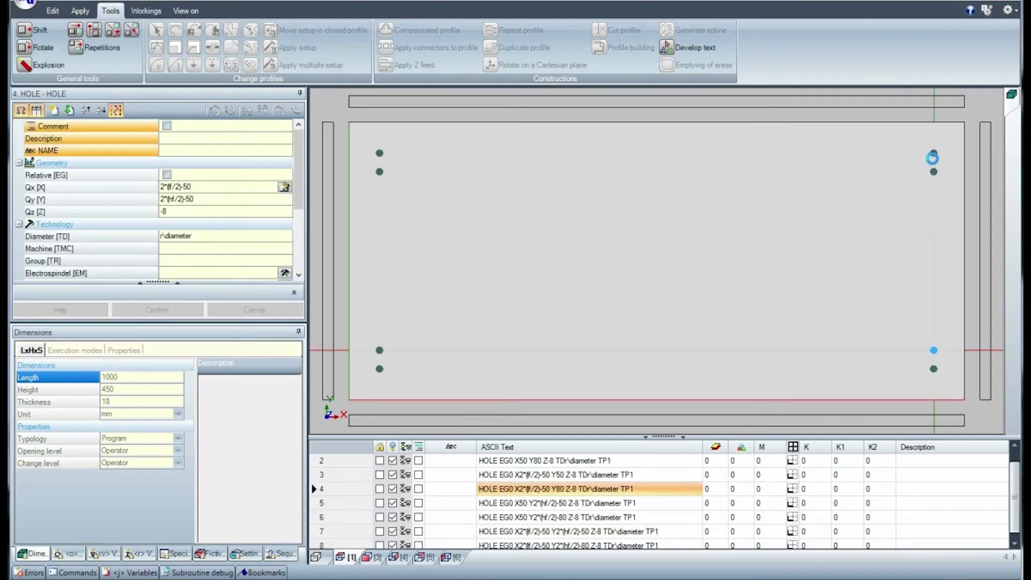
pyautogui.click(935, 155)
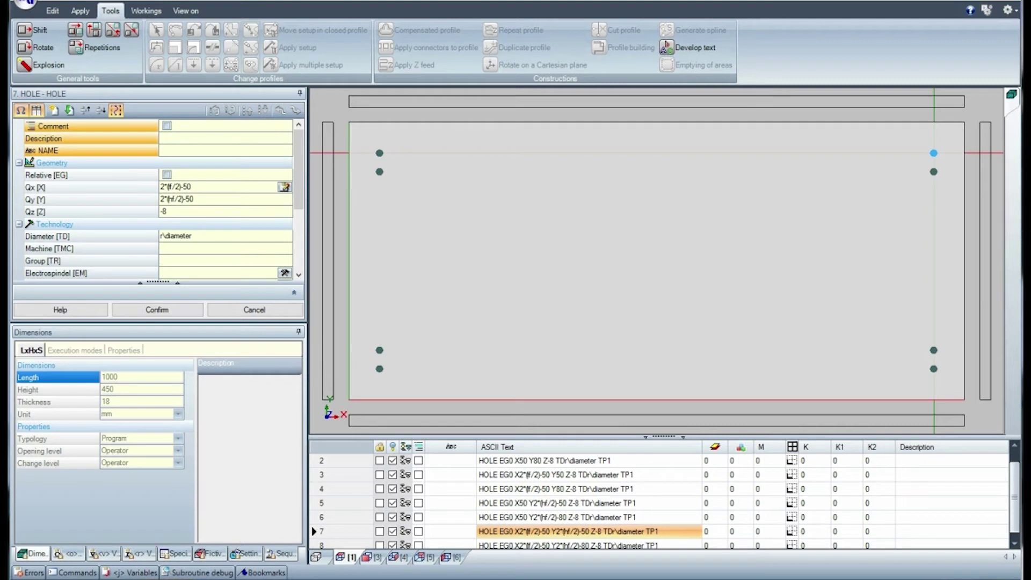
# - Shift a copy of the four left-column holes to X lf/2
pyautogui.click(380, 369)
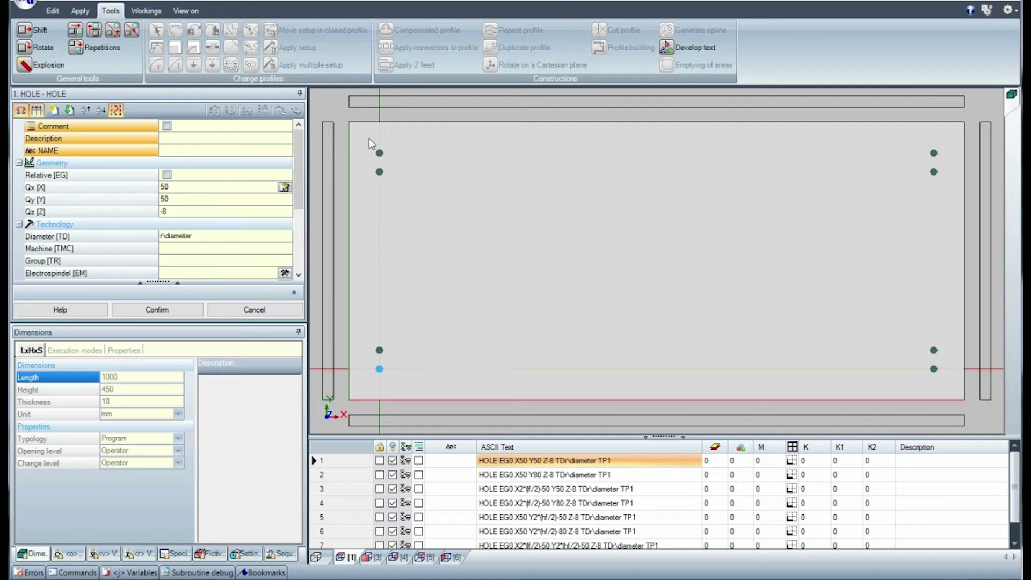
pyautogui.moveTo(378, 200); pyautogui.dragTo(401, 391)
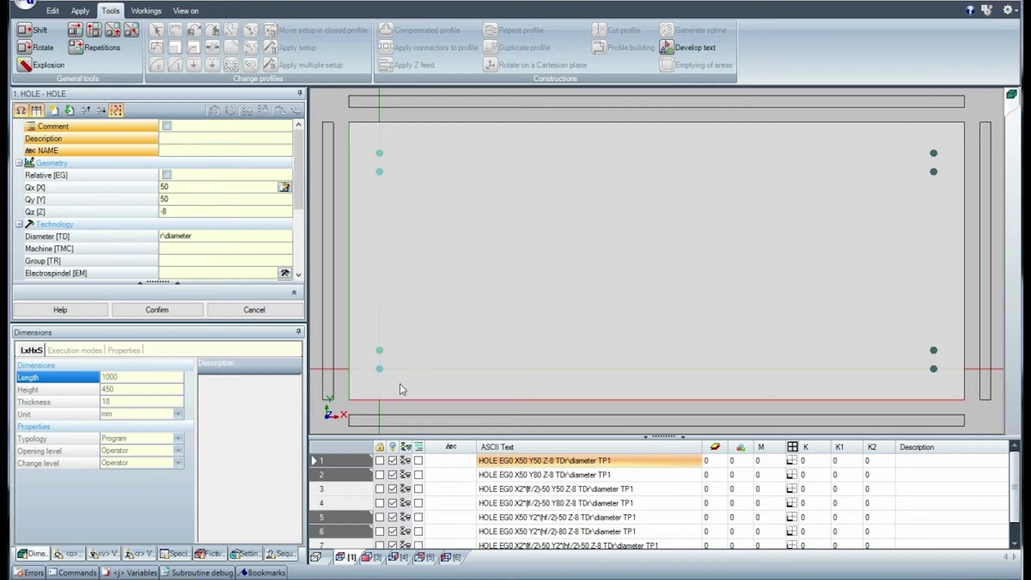
pyautogui.click(40, 34)
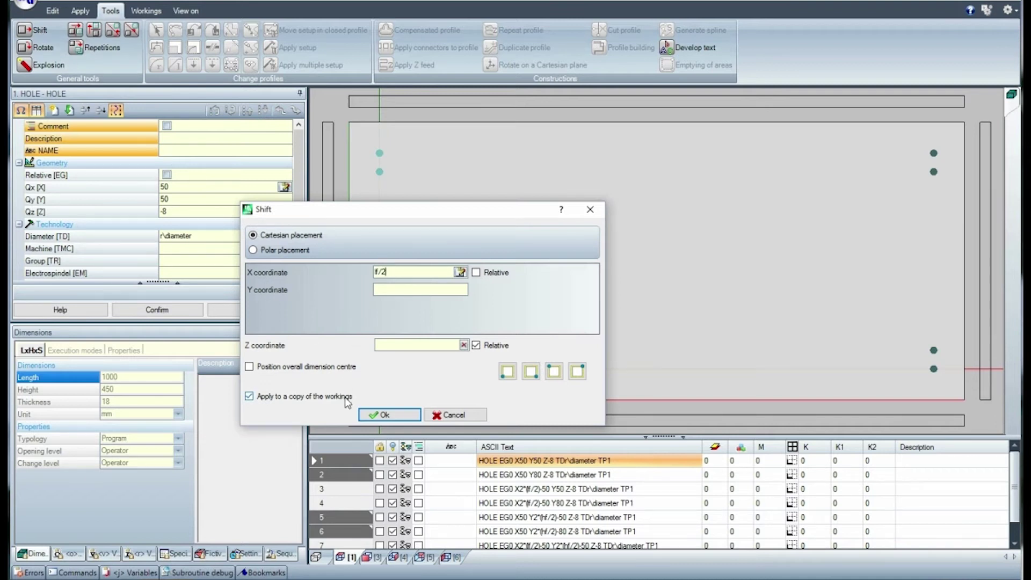
pyautogui.click(415, 416)
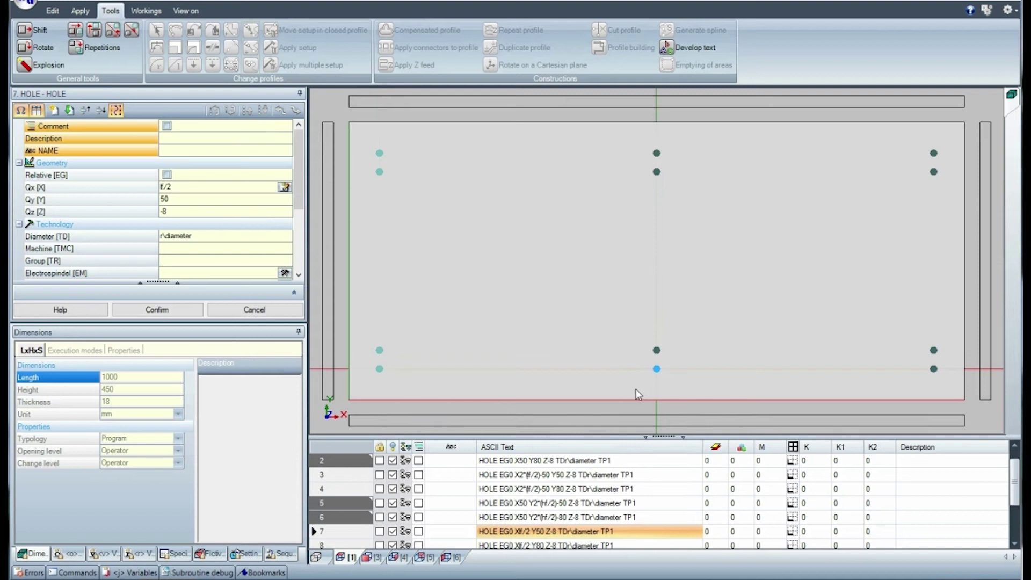
# - Select the new centre-column holes to check their positions
pyautogui.click(657, 350)
pyautogui.click(656, 172)
pyautogui.click(655, 155)
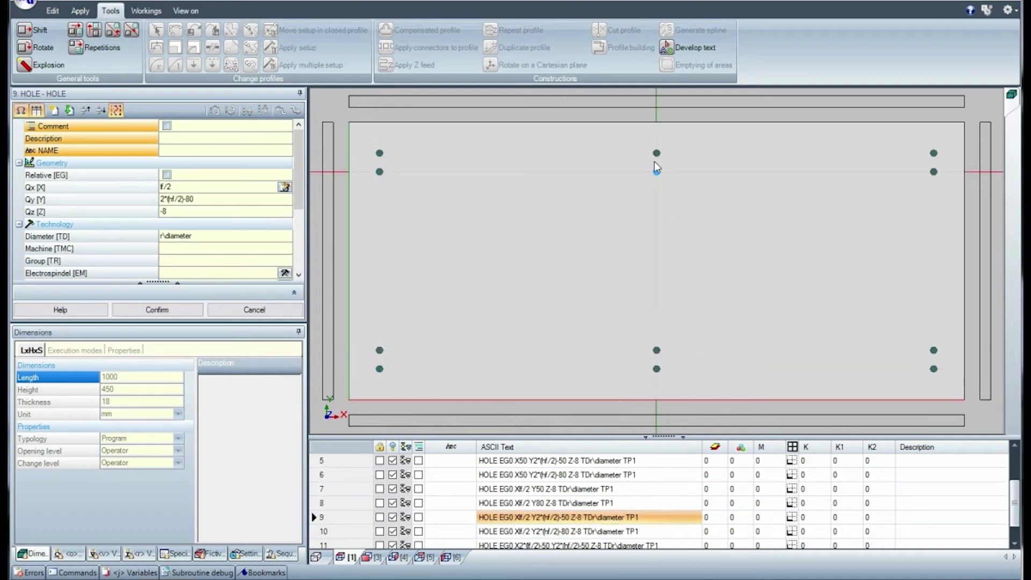
# - Wrap the four centre holes in an If..Endif block
pyautogui.moveTo(647, 280); pyautogui.dragTo(686, 391)
pyautogui.click(80, 10)
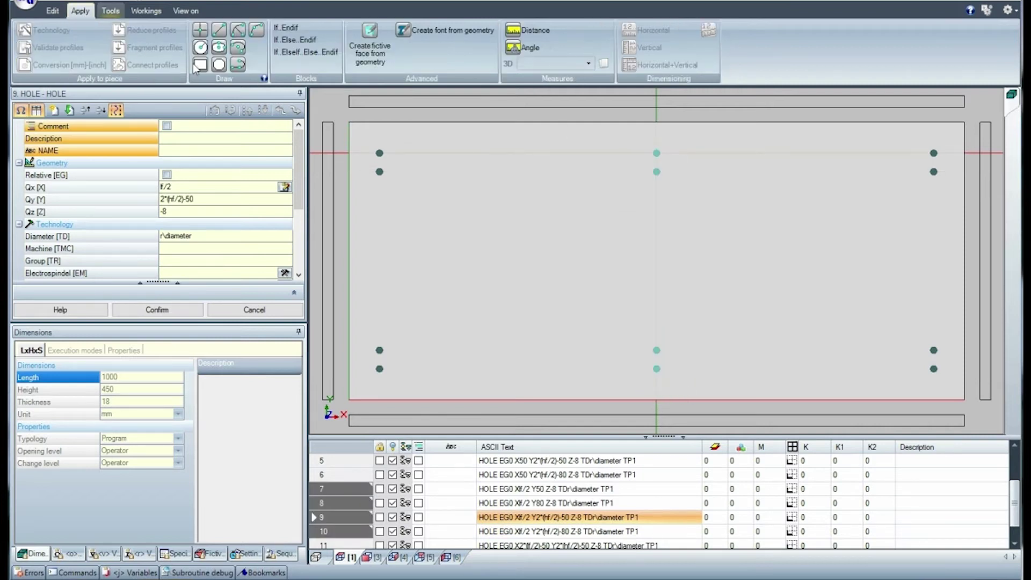
pyautogui.click(294, 31)
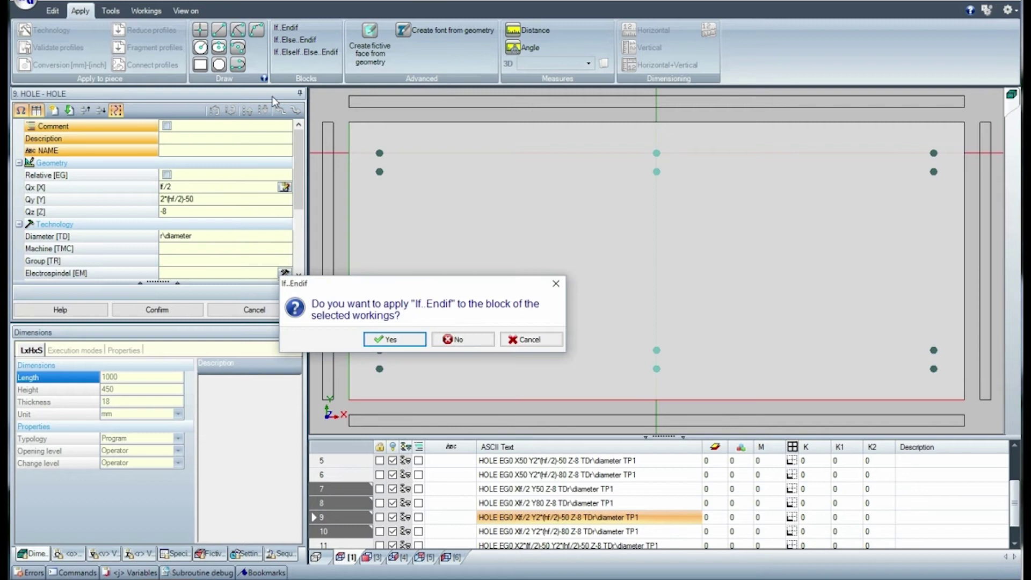
pyautogui.click(396, 340)
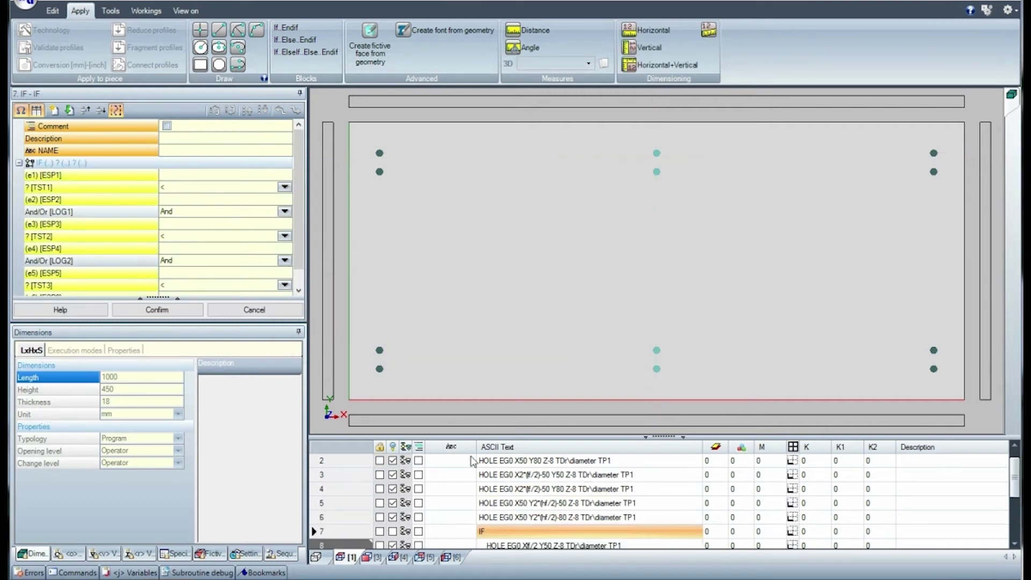
# - Scroll the program list down and select the new IF row
pyautogui.click(1015, 544)
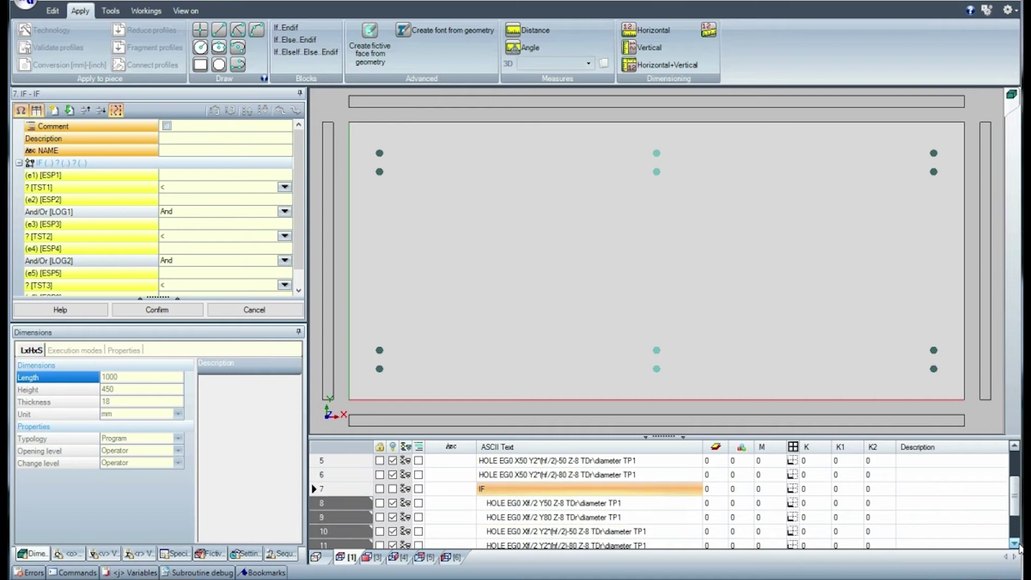
pyautogui.click(1014, 544)
pyautogui.click(1014, 543)
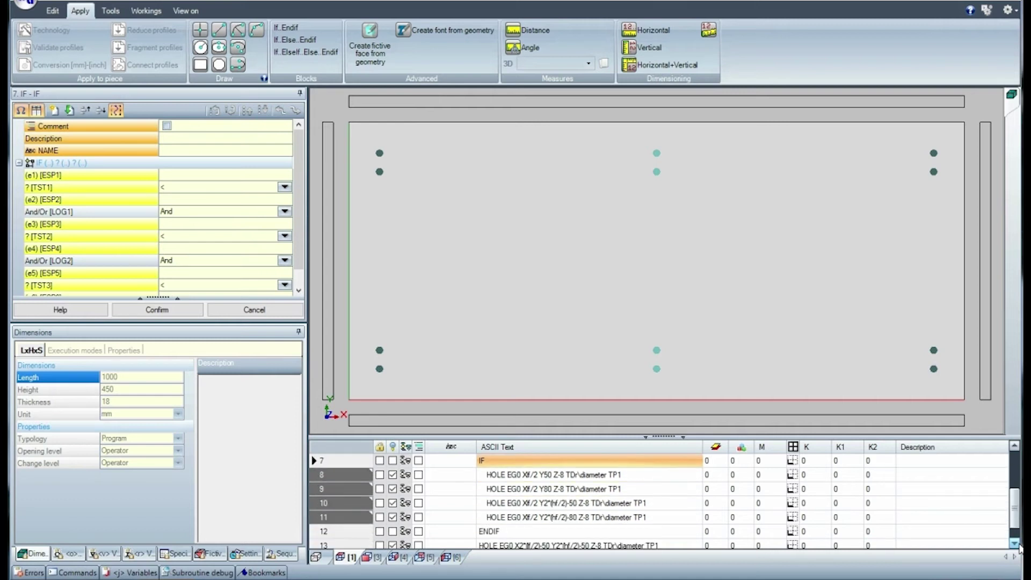
pyautogui.click(517, 476)
pyautogui.click(491, 462)
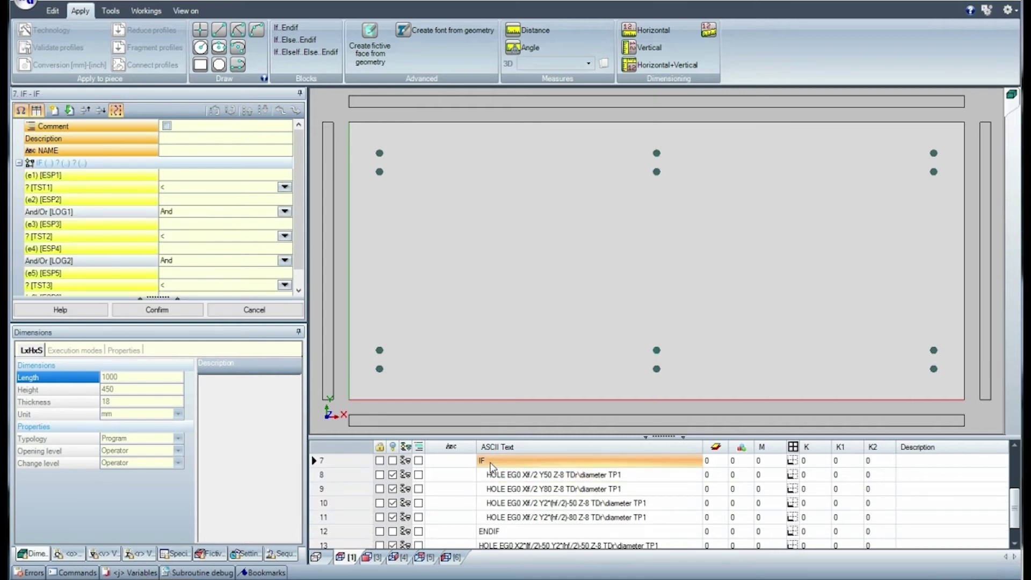
# - Set the IF condition to lf > 800 and reselect the IF block
pyautogui.click(179, 173)
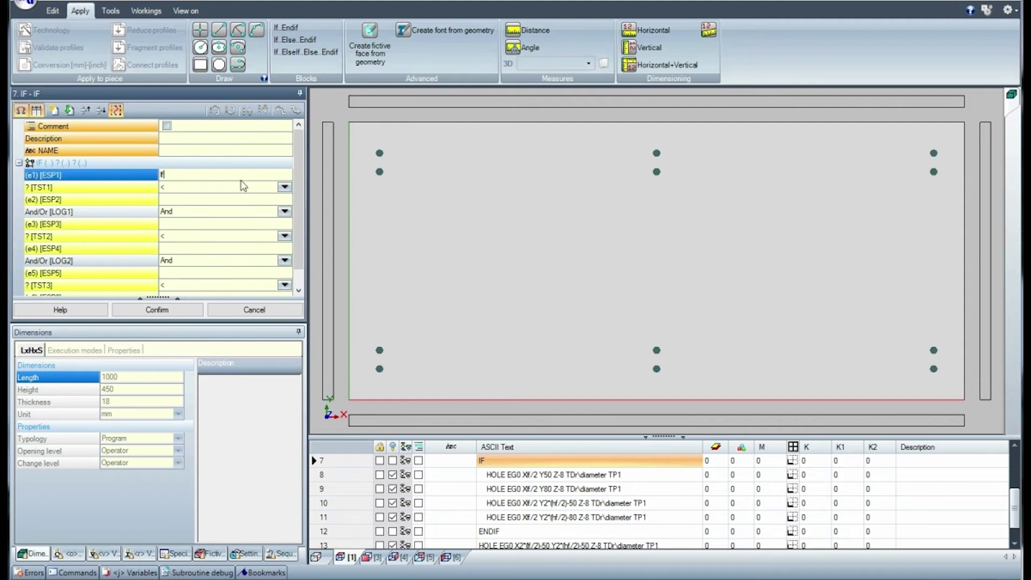
pyautogui.click(285, 187)
pyautogui.click(168, 216)
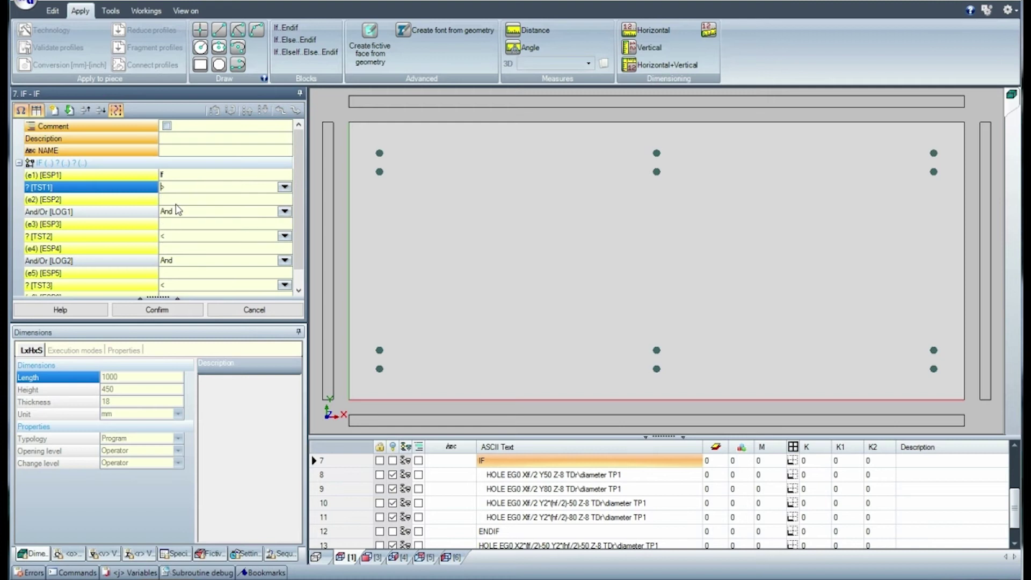
pyautogui.click(181, 199)
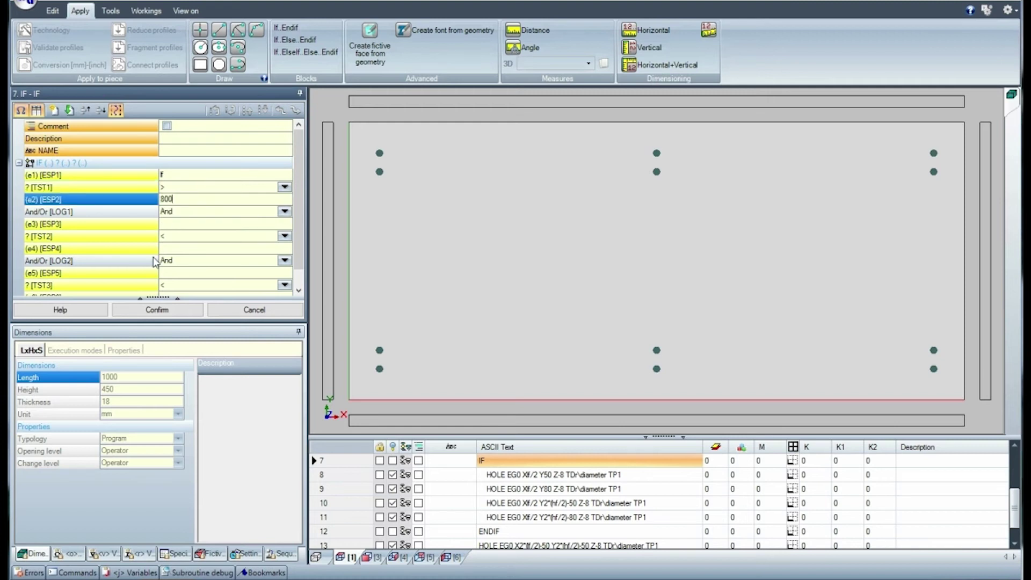
pyautogui.click(156, 309)
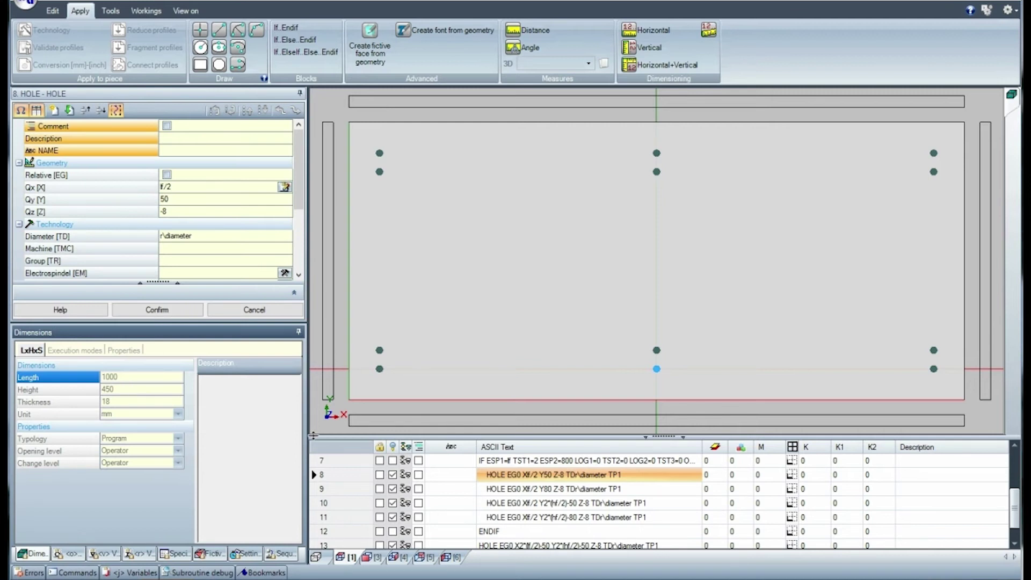
pyautogui.click(502, 461)
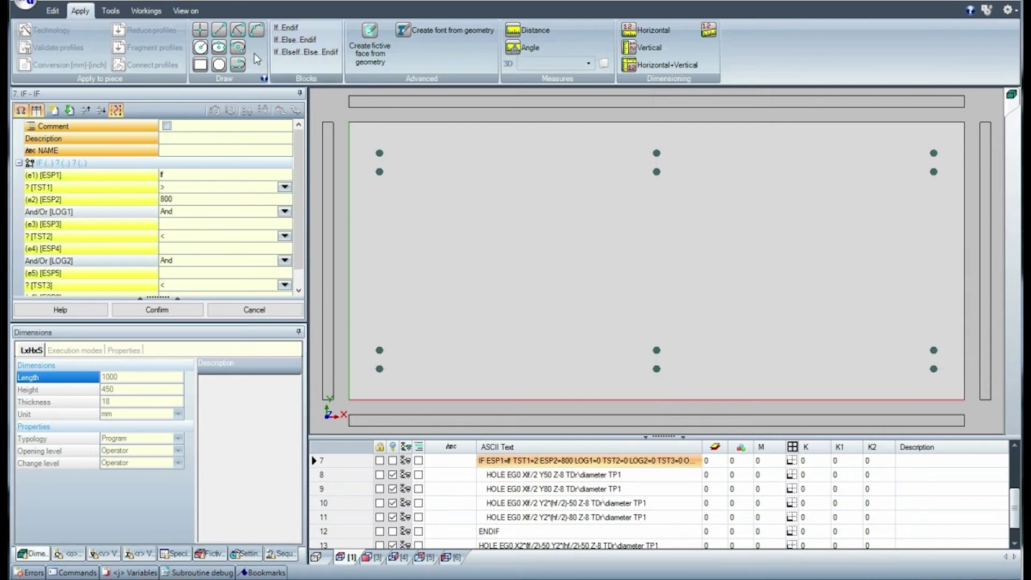
pyautogui.click(185, 11)
# - Show logical conditions and check the first and last holes inside the IF block
pyautogui.click(214, 52)
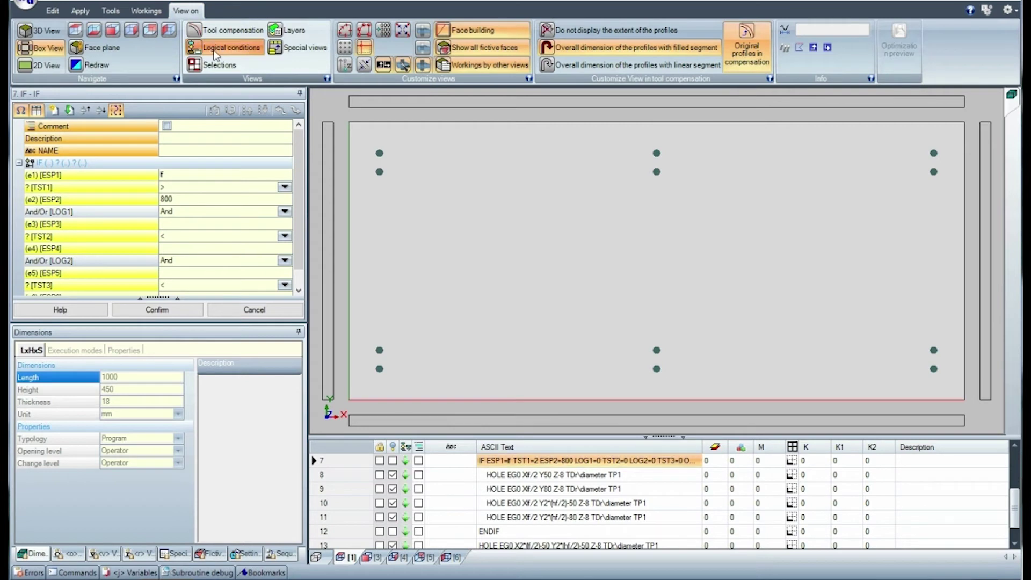
pyautogui.click(406, 476)
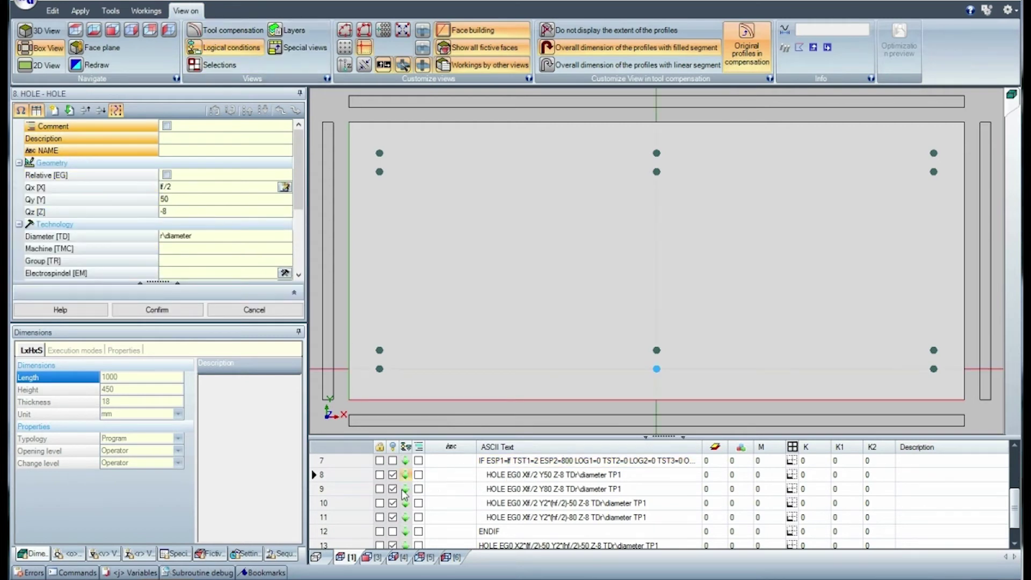
pyautogui.click(406, 519)
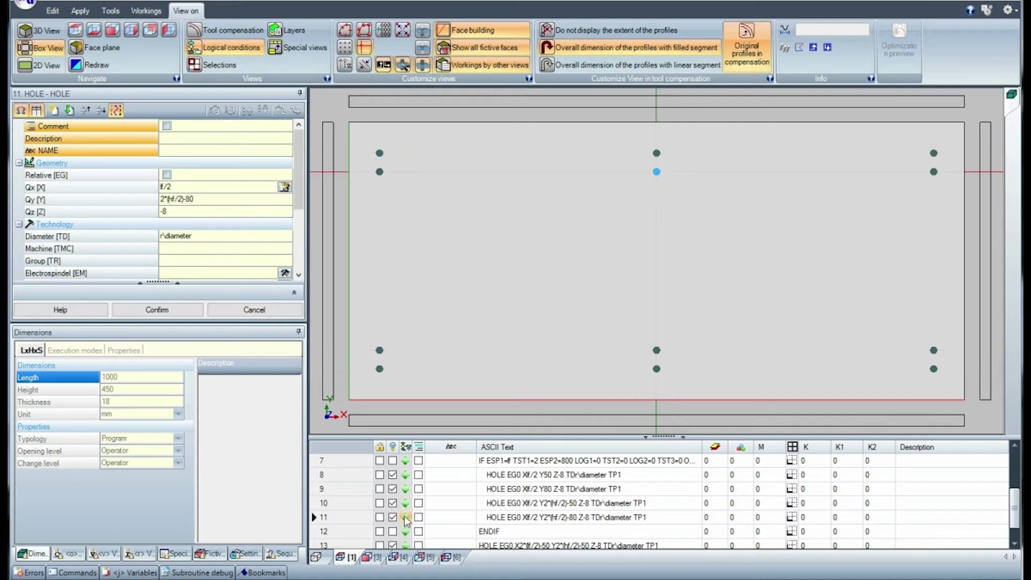
# - Set the panel Length back to 800
pyautogui.click(154, 355)
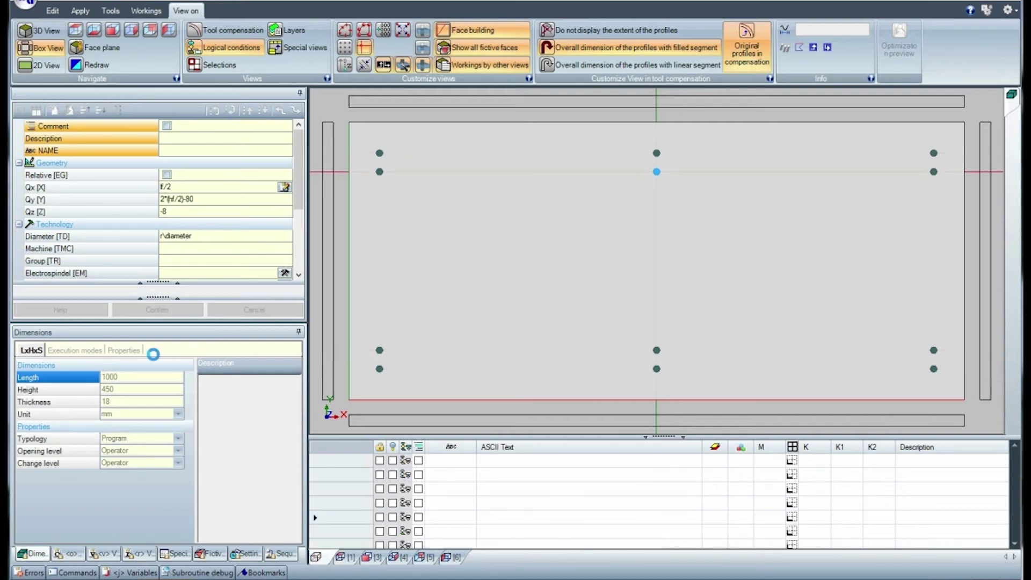
pyautogui.click(99, 375)
pyautogui.write('8')
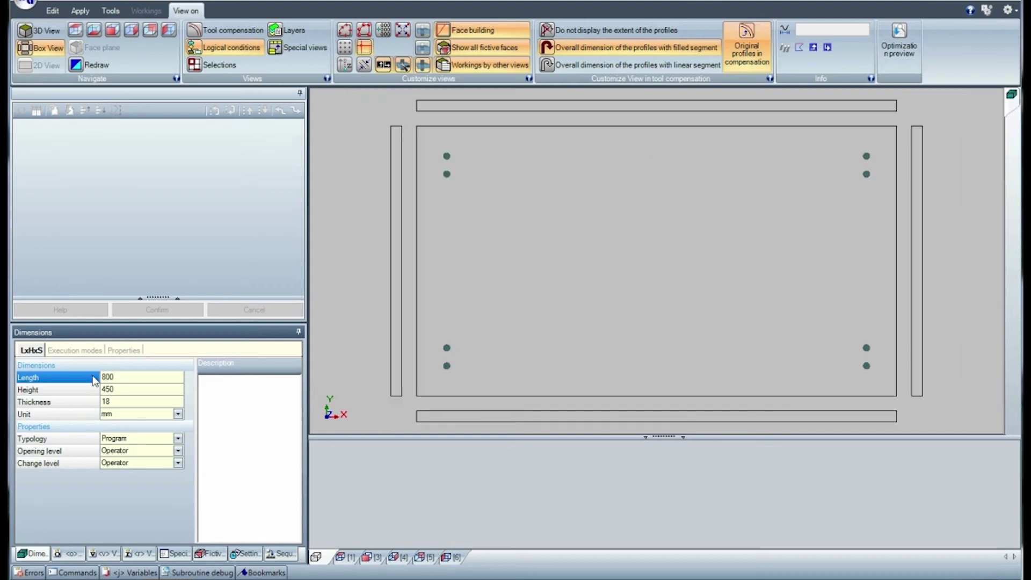
# - Review the workings list: the IF block on length and its four centre HOLE rows
pyautogui.click(627, 355)
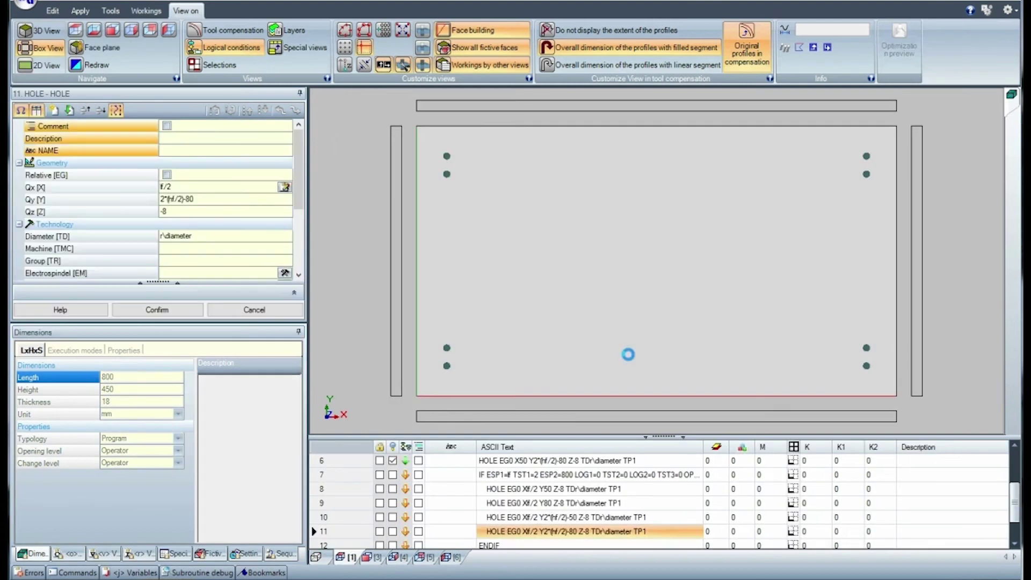
pyautogui.click(550, 460)
pyautogui.click(546, 531)
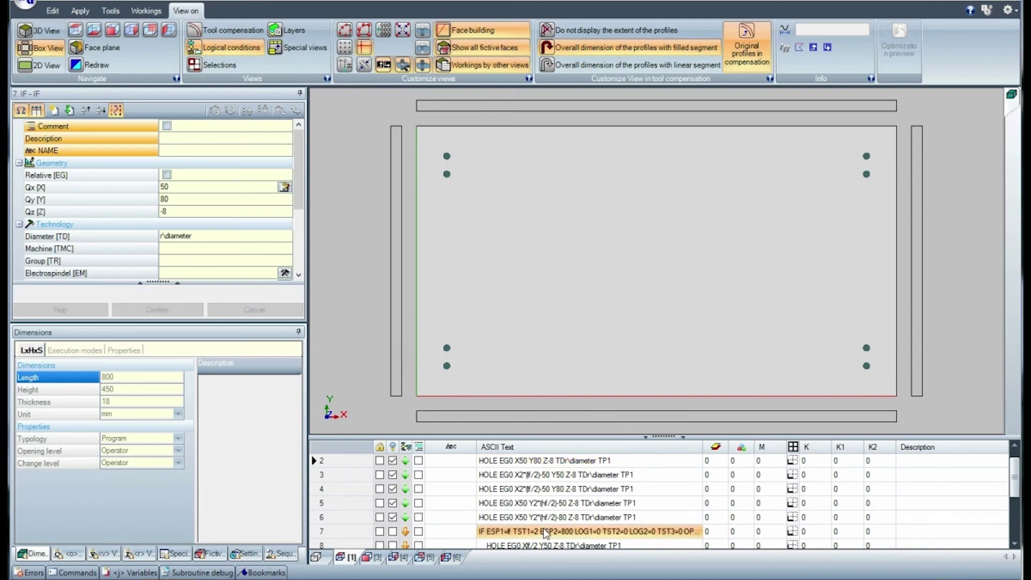
pyautogui.scroll(-1, 547, 532)
pyautogui.scroll(-1, 546, 531)
pyautogui.click(529, 490)
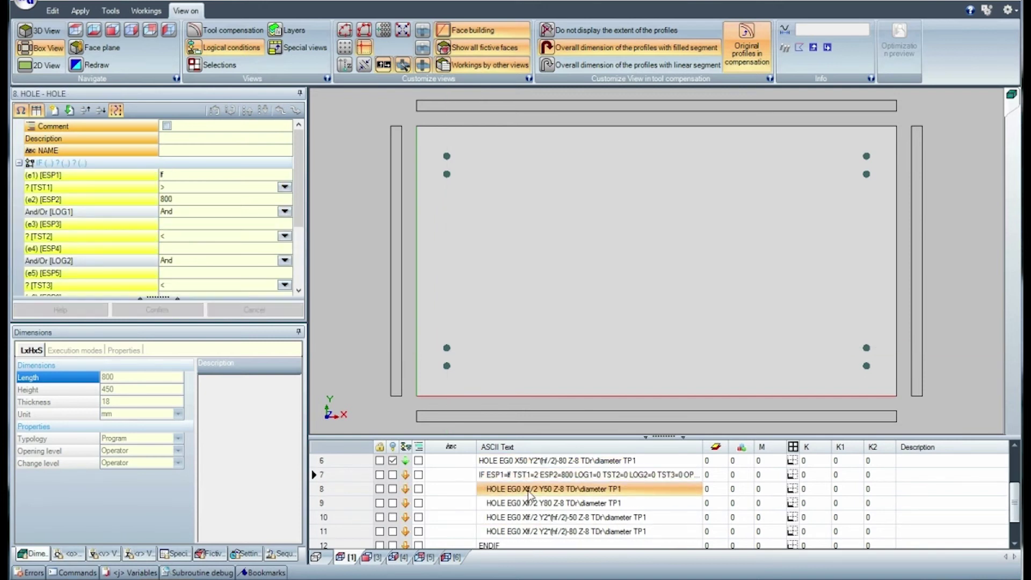
pyautogui.click(407, 503)
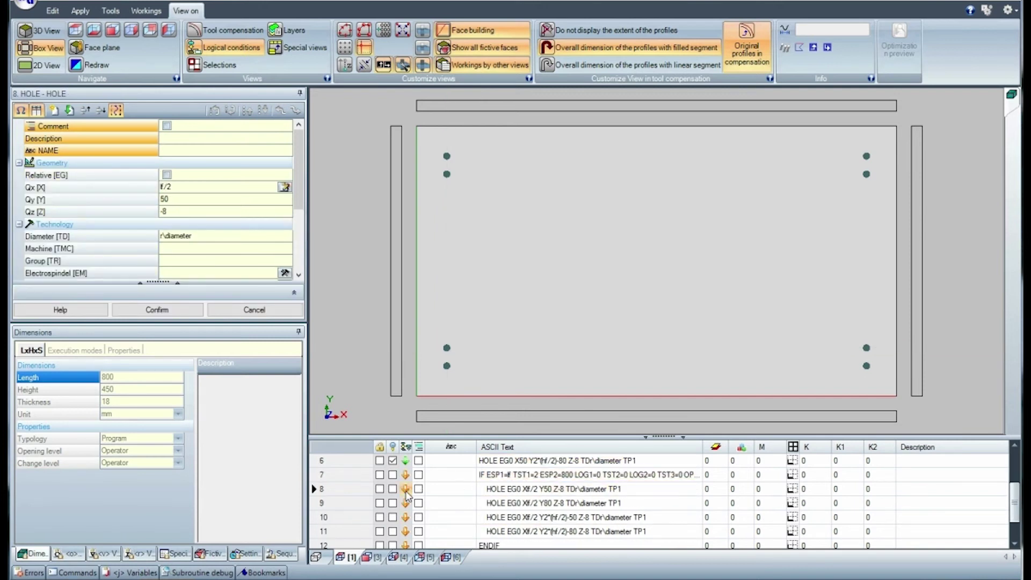
pyautogui.click(406, 517)
pyautogui.click(407, 532)
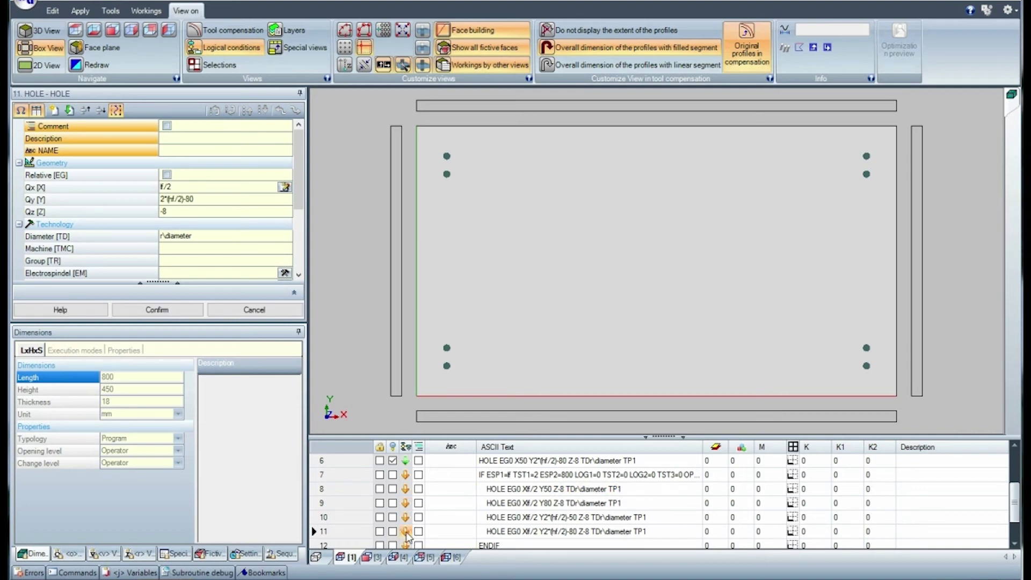
# - Insert a FITTINGX X-fitting row working from the Drillings list
pyautogui.click(146, 10)
pyautogui.click(37, 60)
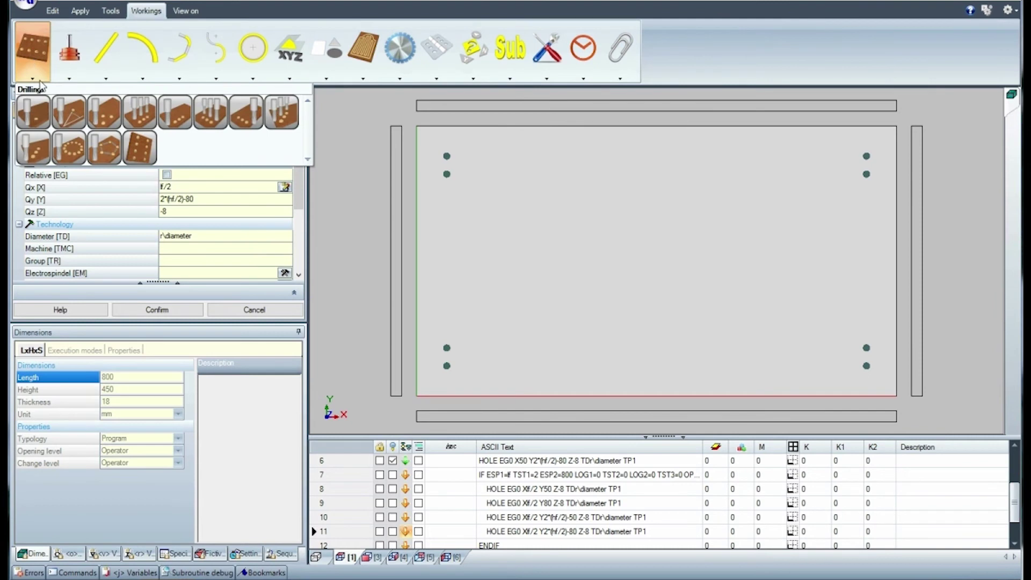
pyautogui.click(1014, 543)
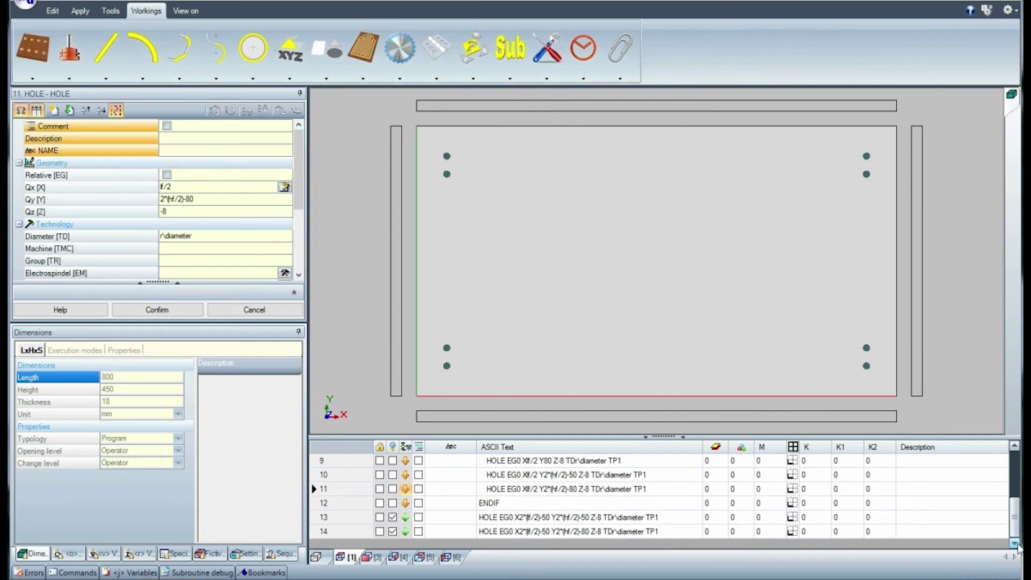
pyautogui.click(642, 532)
pyautogui.click(36, 60)
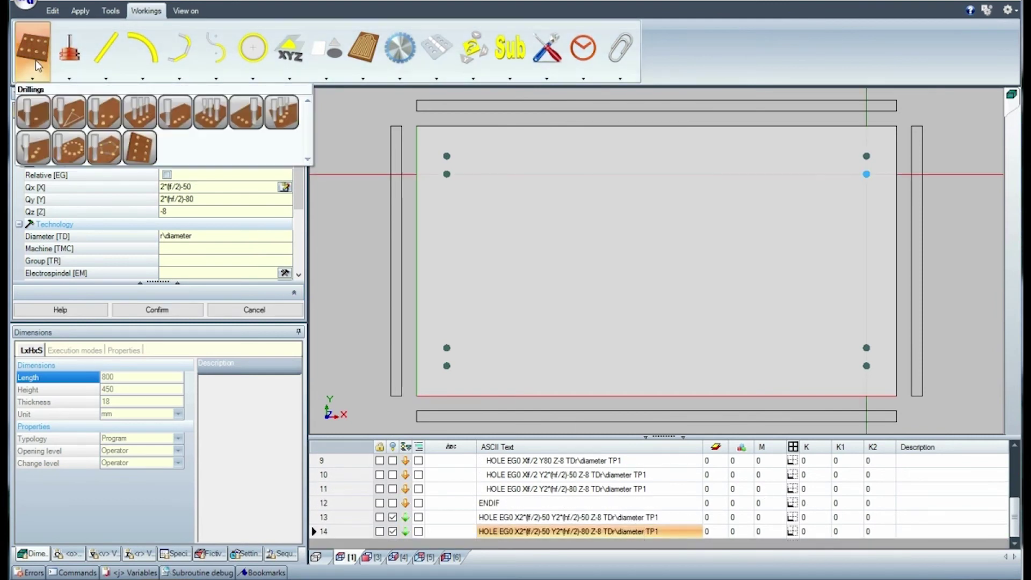
pyautogui.click(144, 115)
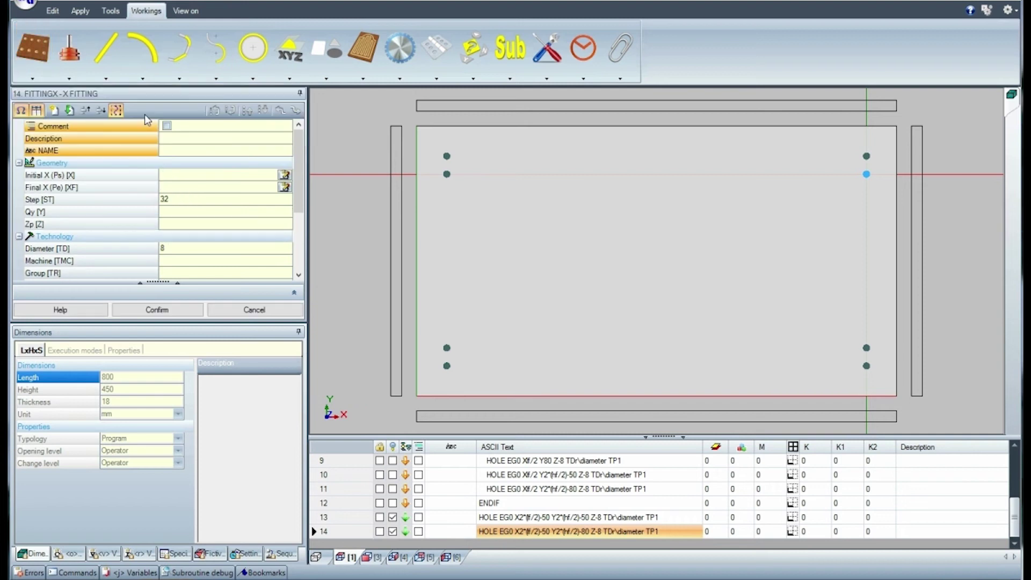
# - Set the fitting row from X 80 to lf-80, step r\step, Y 100, depth 8
pyautogui.click(181, 177)
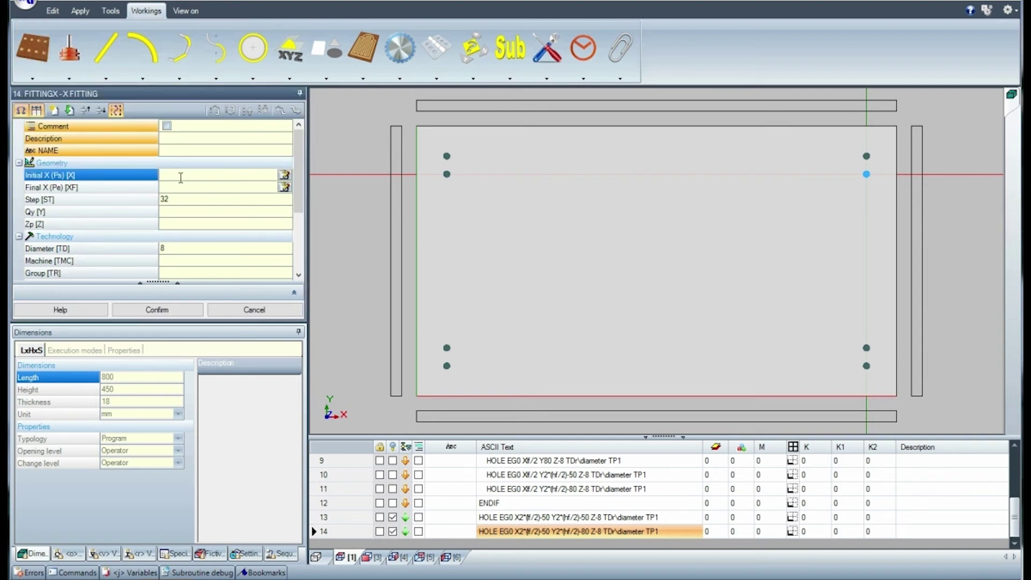
pyautogui.click(182, 186)
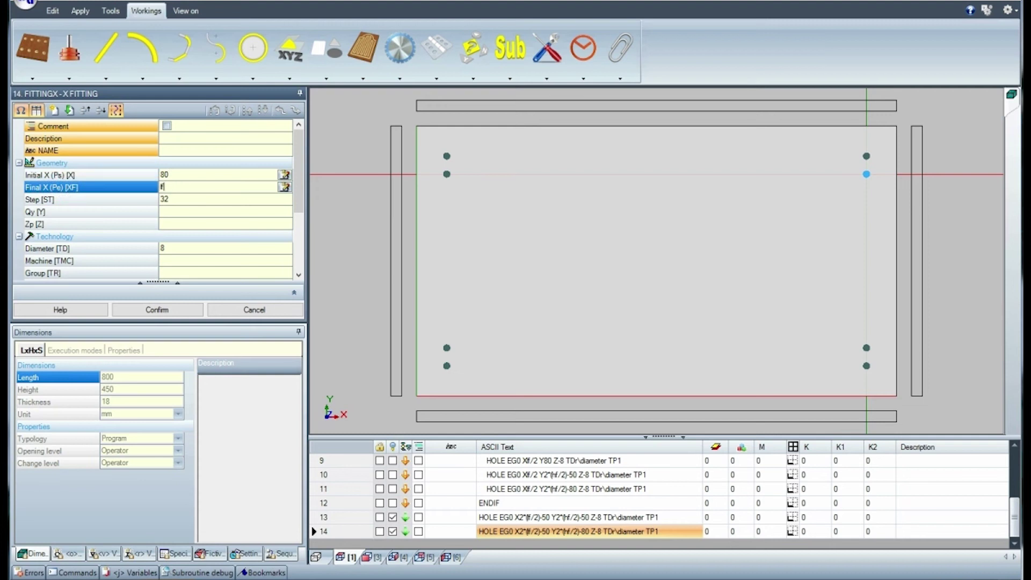
pyautogui.click(166, 199)
pyautogui.rightClick(163, 198)
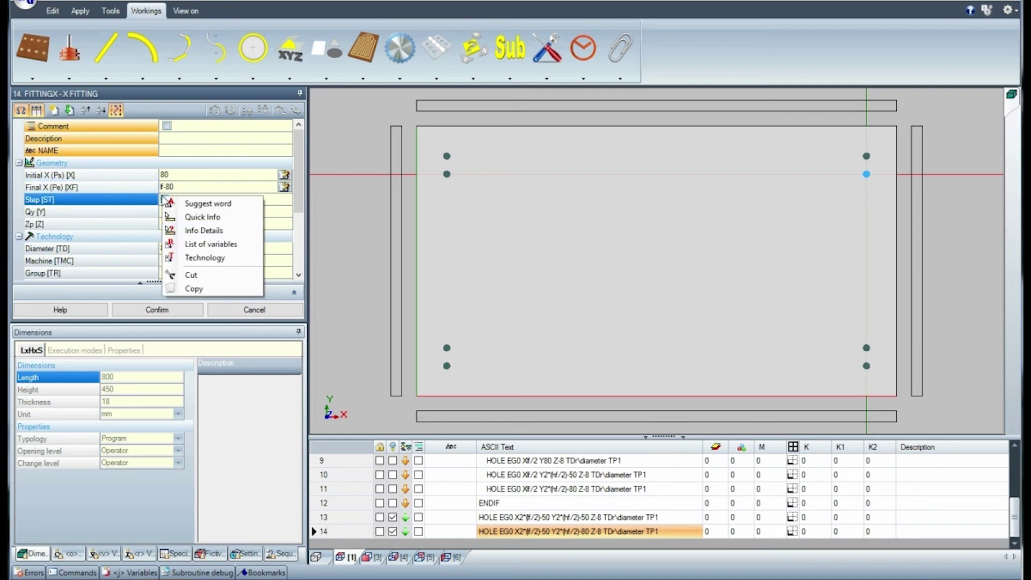
pyautogui.click(191, 244)
pyautogui.doubleClick(226, 244)
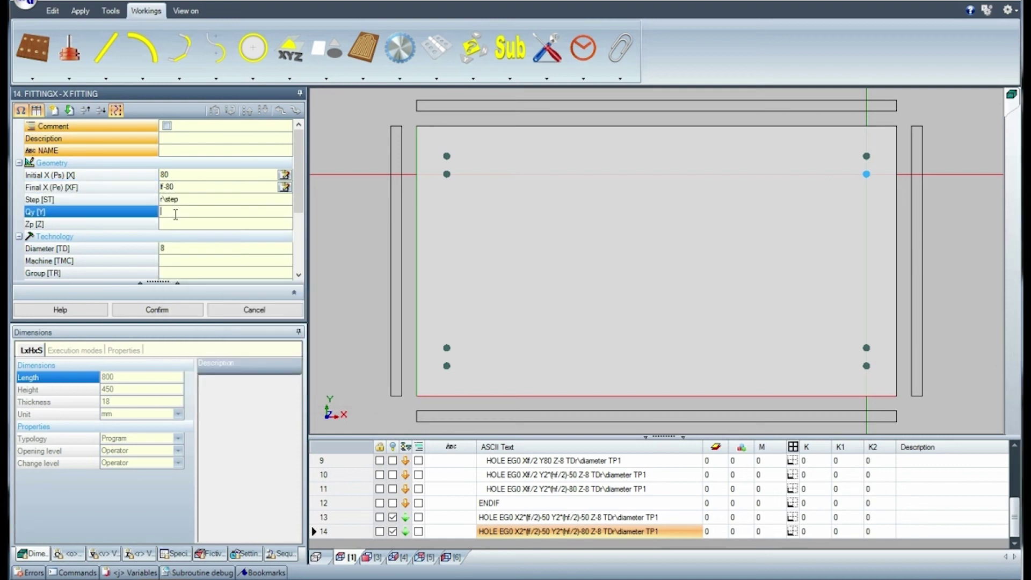
pyautogui.write('100')
pyautogui.click(177, 225)
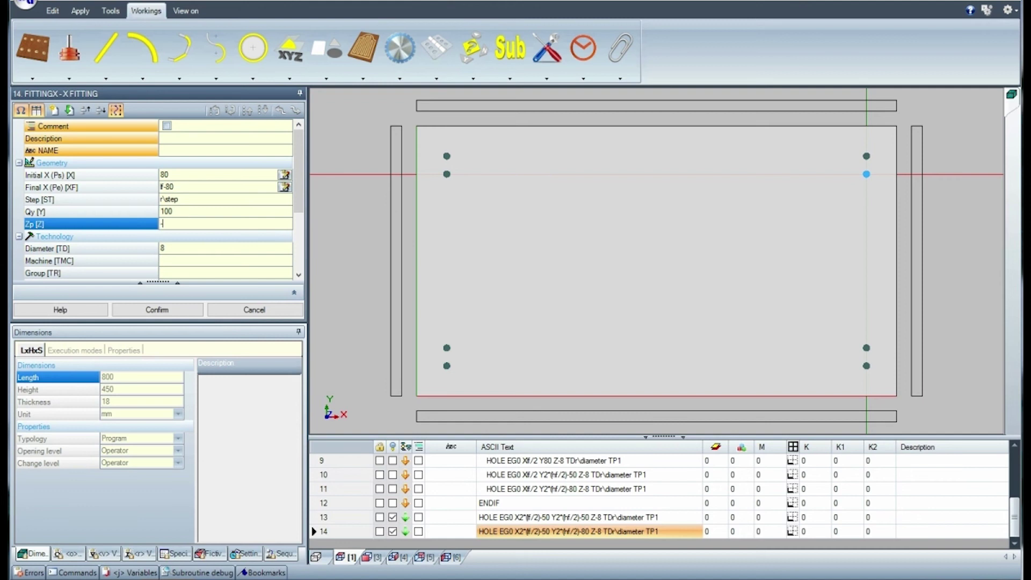
pyautogui.write('8')
pyautogui.click(186, 311)
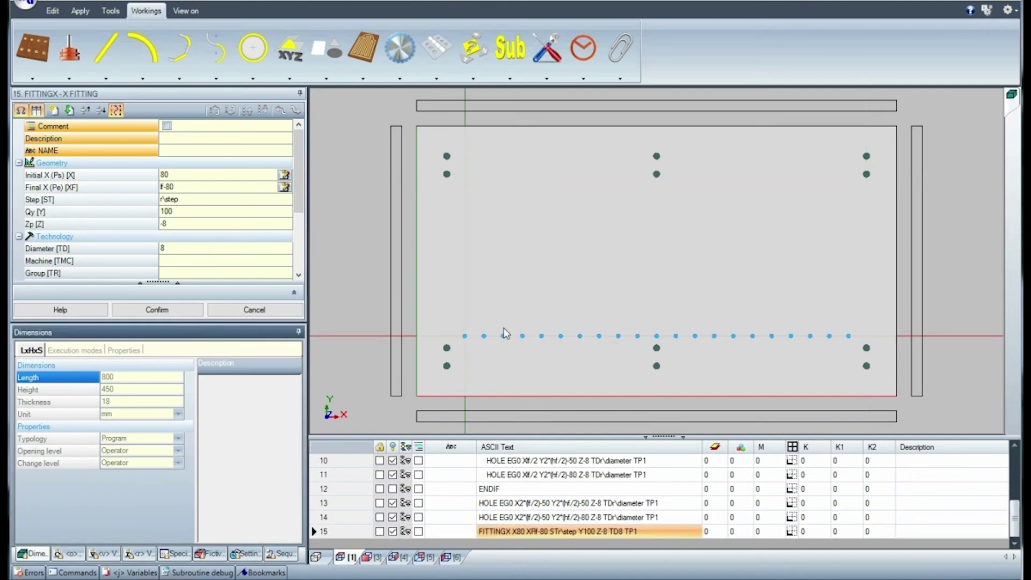
# - Mirror a copy of the fitting row about the horizontal axis hf/2
pyautogui.click(110, 10)
pyautogui.click(92, 31)
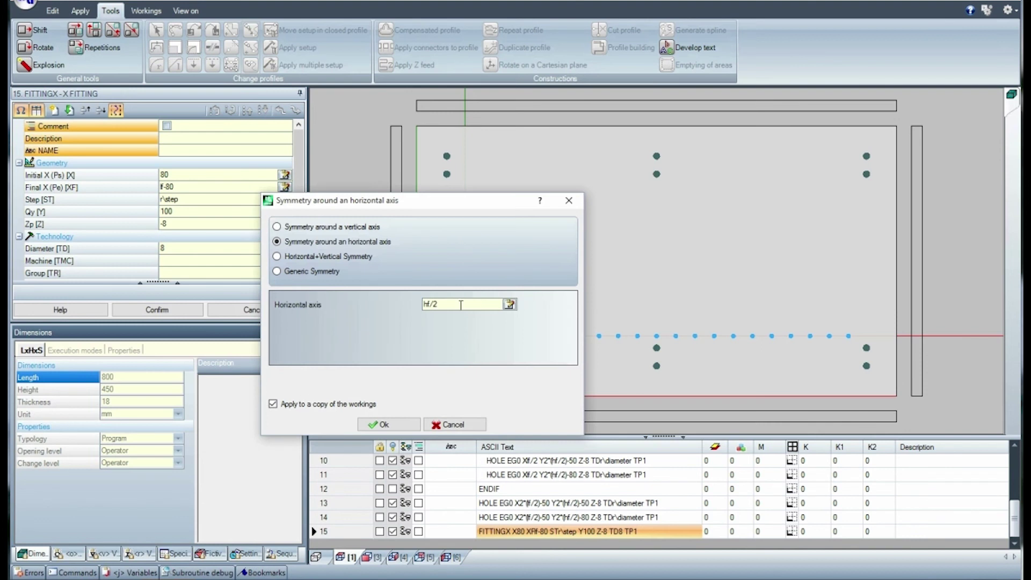
pyautogui.click(395, 427)
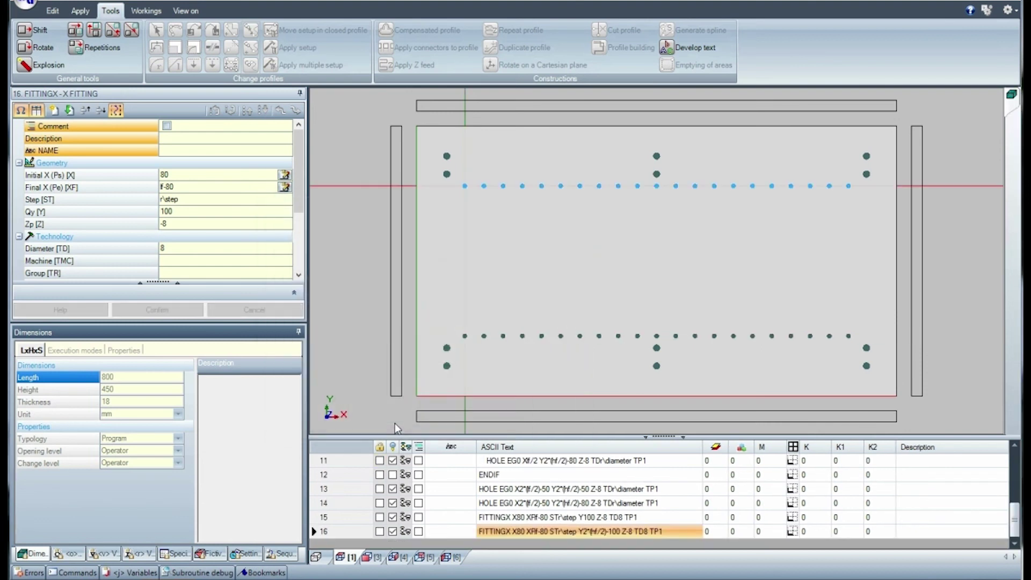
# - Change the panel dimensions to length 1200 and height 500
pyautogui.click(135, 380)
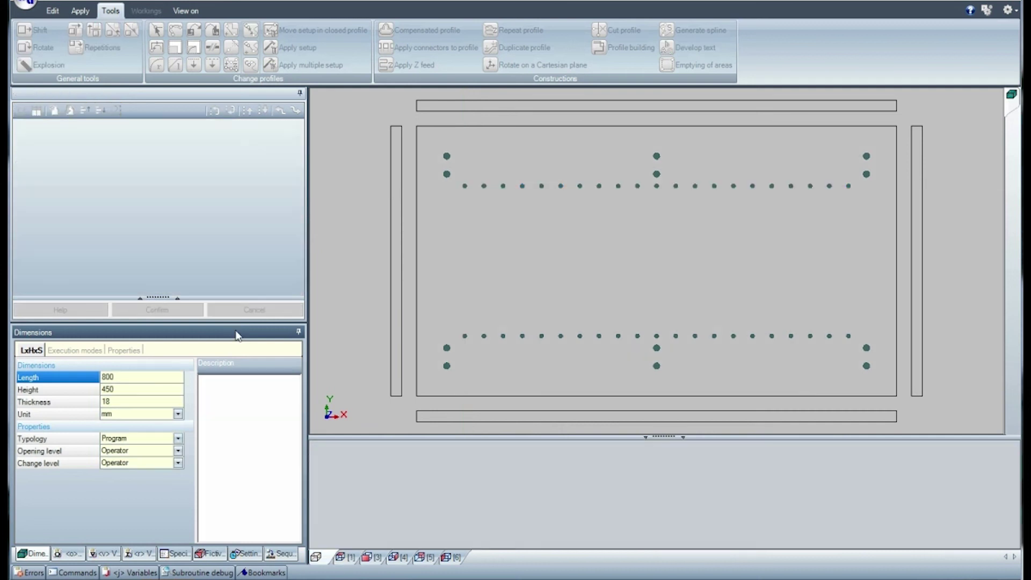
pyautogui.doubleClick(135, 380)
pyautogui.write('1200')
pyautogui.doubleClick(134, 389)
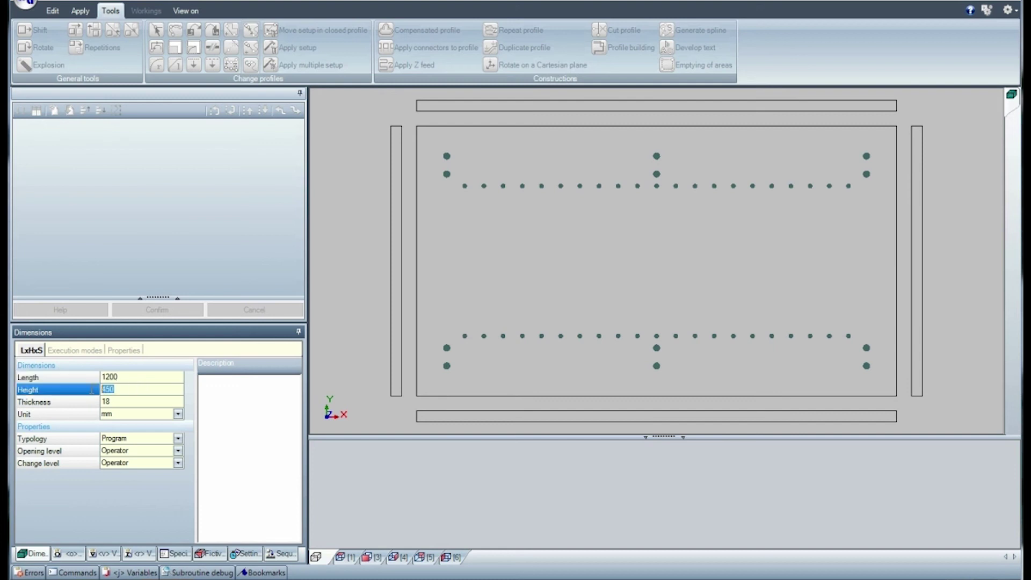
pyautogui.write('500')
pyautogui.press('Return')
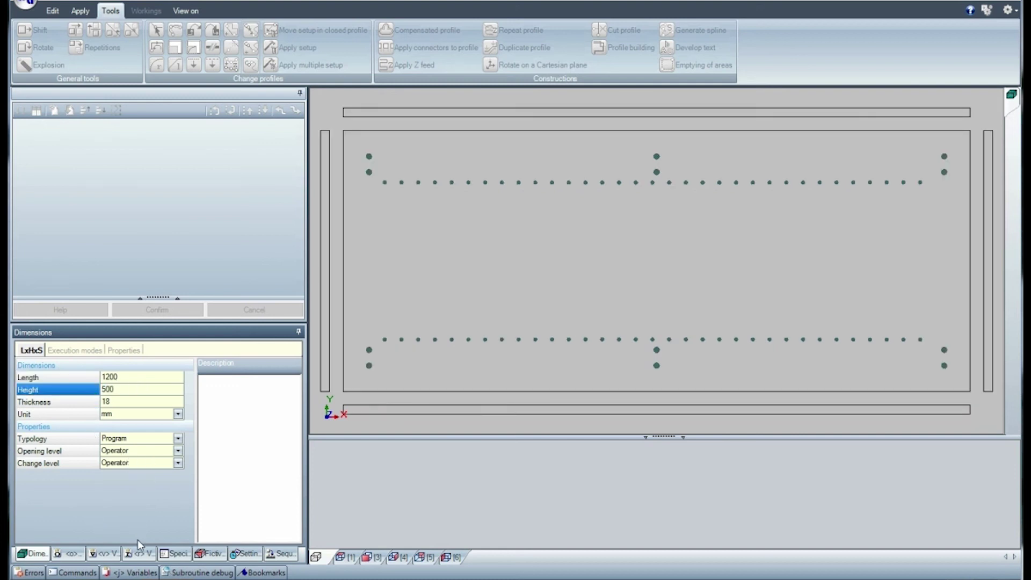
# - Set the diameter variable r0 to 20 and the step variable r1 to 48
pyautogui.click(140, 553)
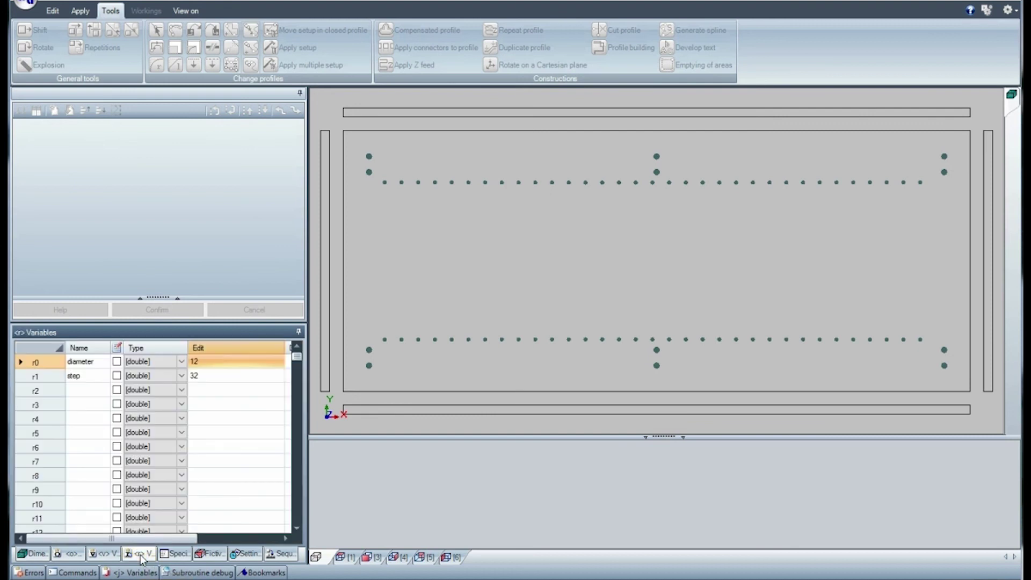
pyautogui.click(204, 365)
pyautogui.write('2')
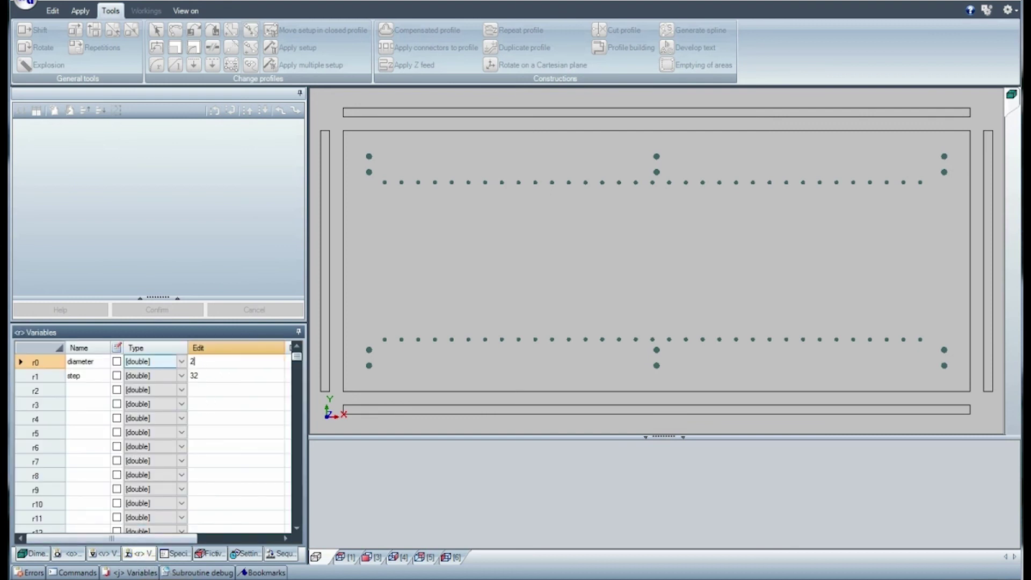
pyautogui.write('0')
pyautogui.click(209, 382)
pyautogui.click(210, 379)
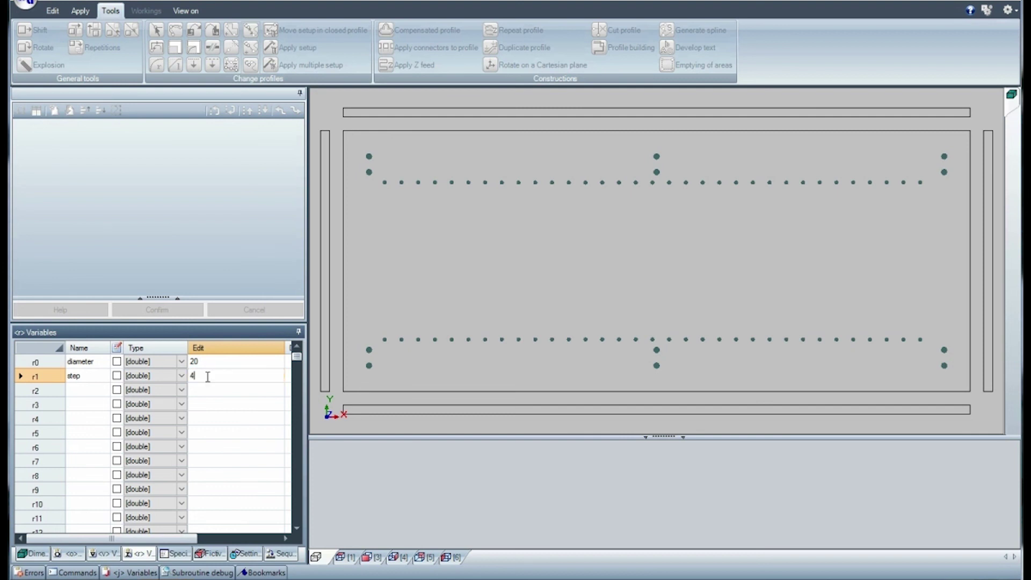
pyautogui.write('48')
pyautogui.press('Return')
pyautogui.click(207, 378)
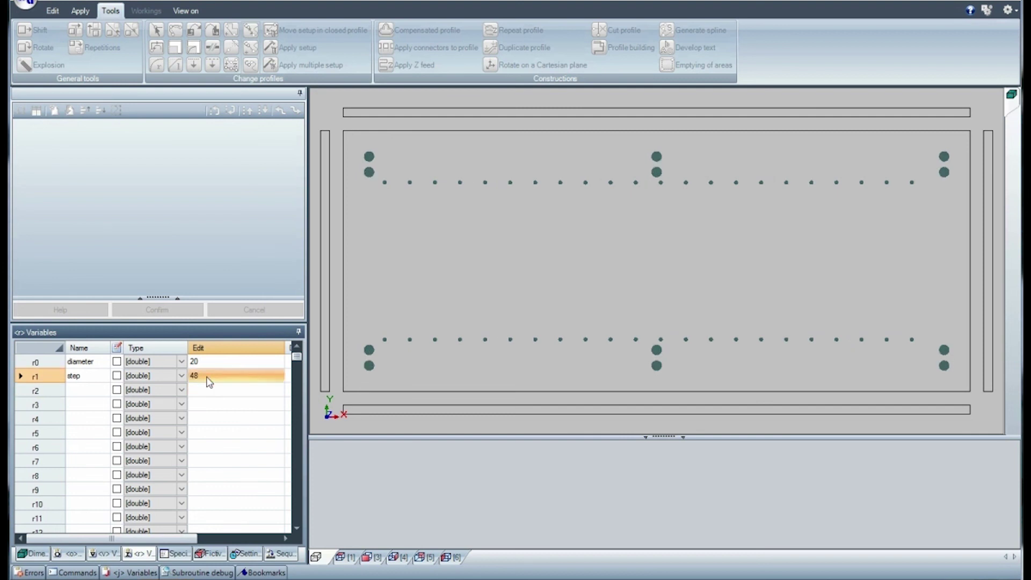
pyautogui.click(209, 363)
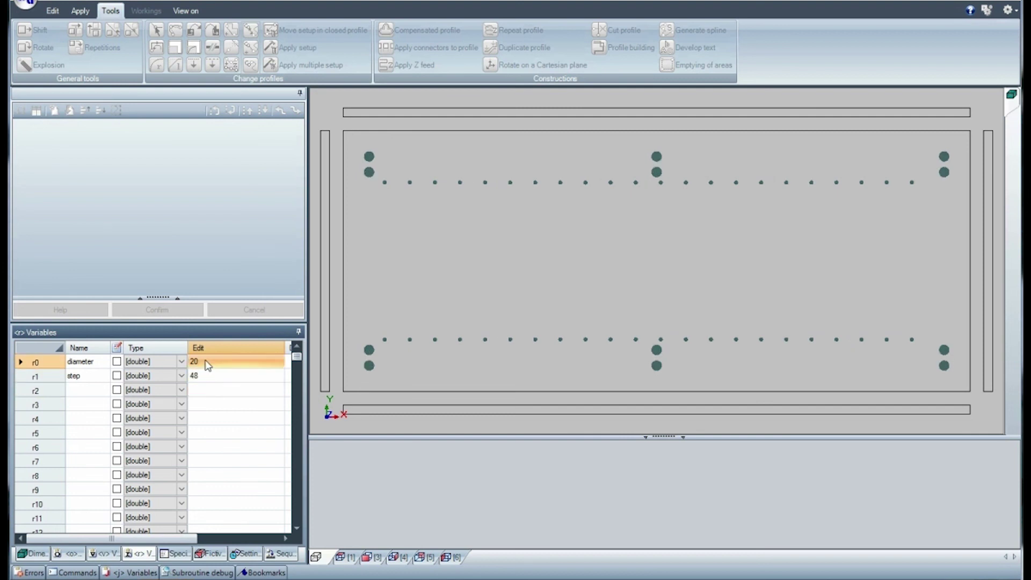